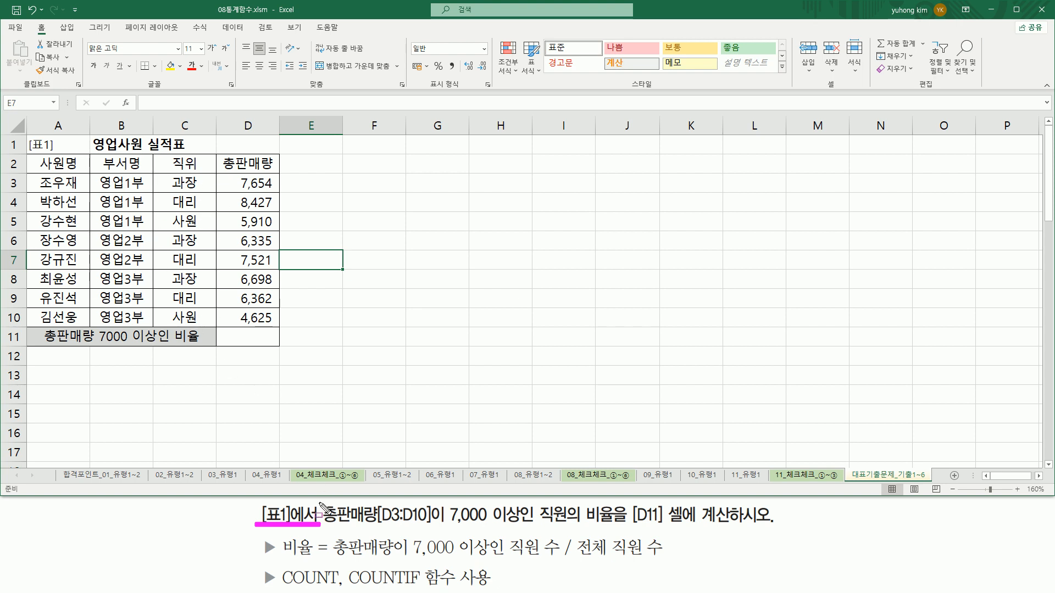
- Review the task for D11: its D3:D10 source range, 7,000 threshold, ratio definition and required COUNT and COUNTIF functions
mouse_move(319, 501)
mouse_down()
mouse_move(338, 522)
mouse_move(434, 530)
mouse_up()
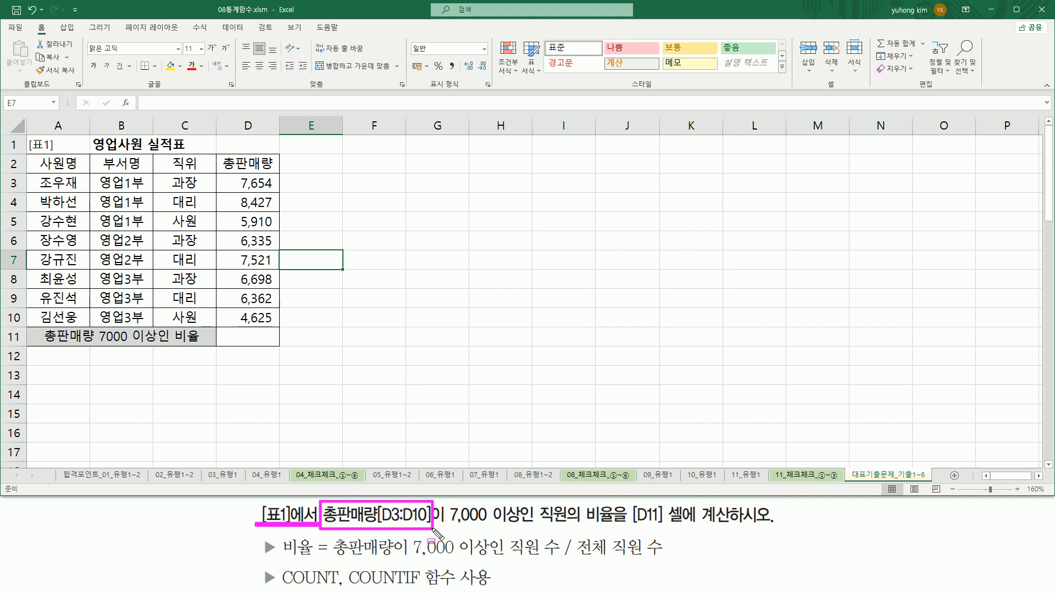
mouse_move(219, 154)
mouse_down()
mouse_move(225, 167)
mouse_move(276, 174)
mouse_up()
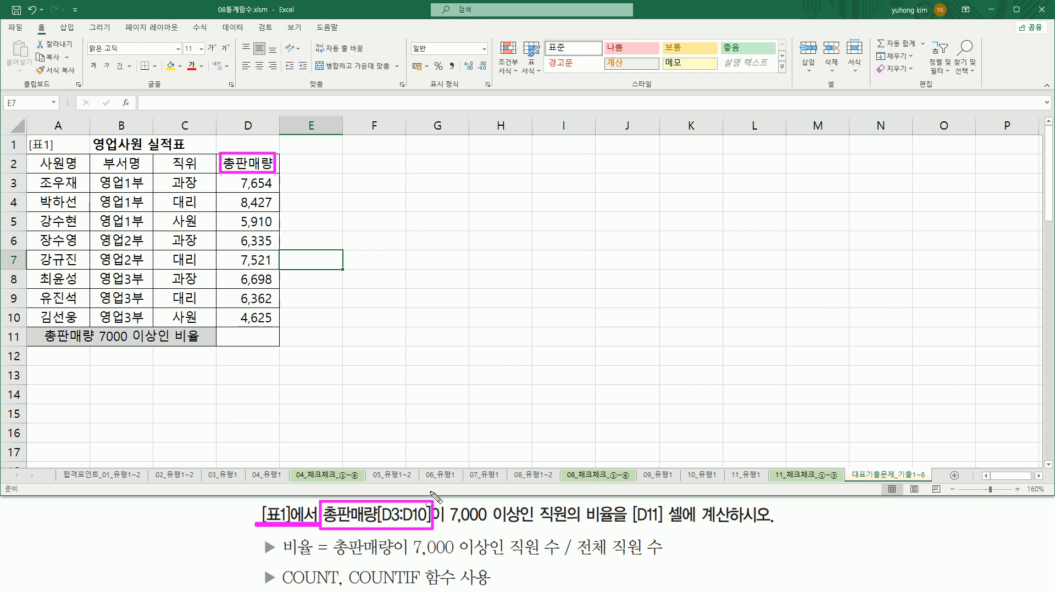
mouse_move(441, 529)
mouse_down()
mouse_move(576, 529)
mouse_move(583, 514)
mouse_move(621, 529)
mouse_move(584, 501)
mouse_up()
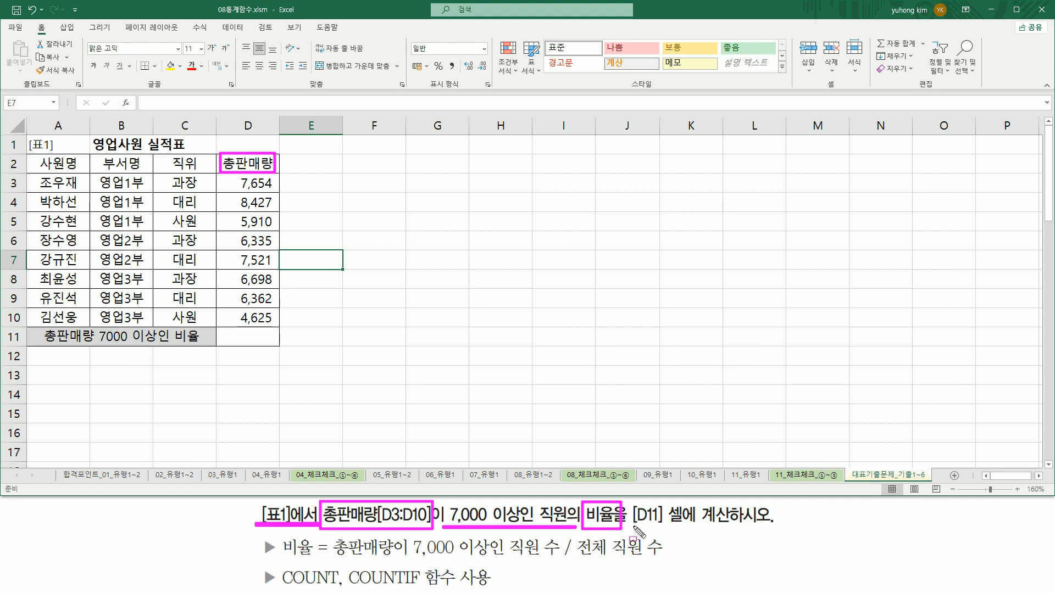
drag(630, 528, 731, 527)
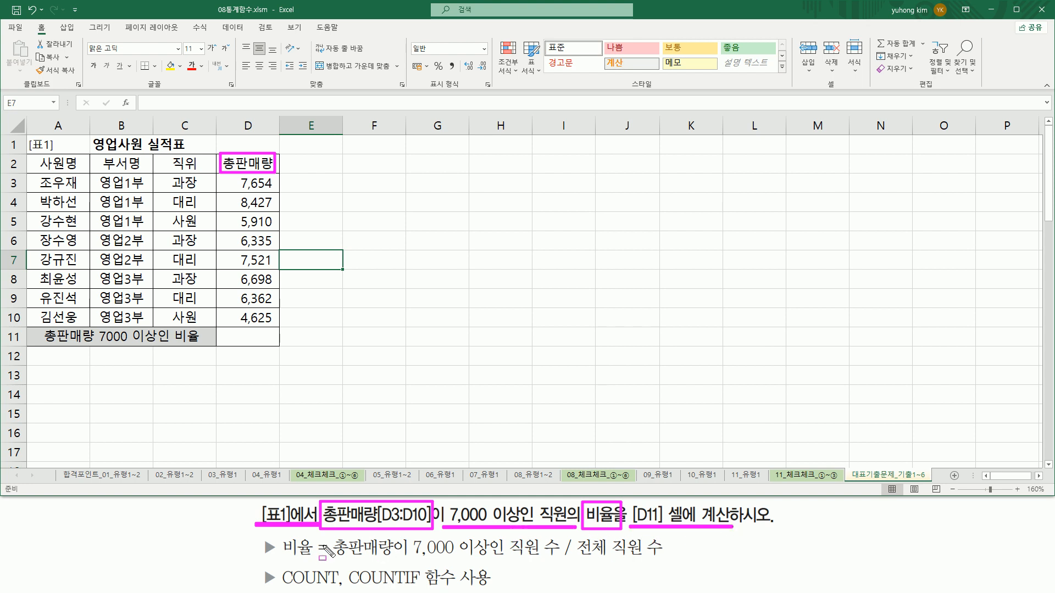
drag(334, 561, 562, 559)
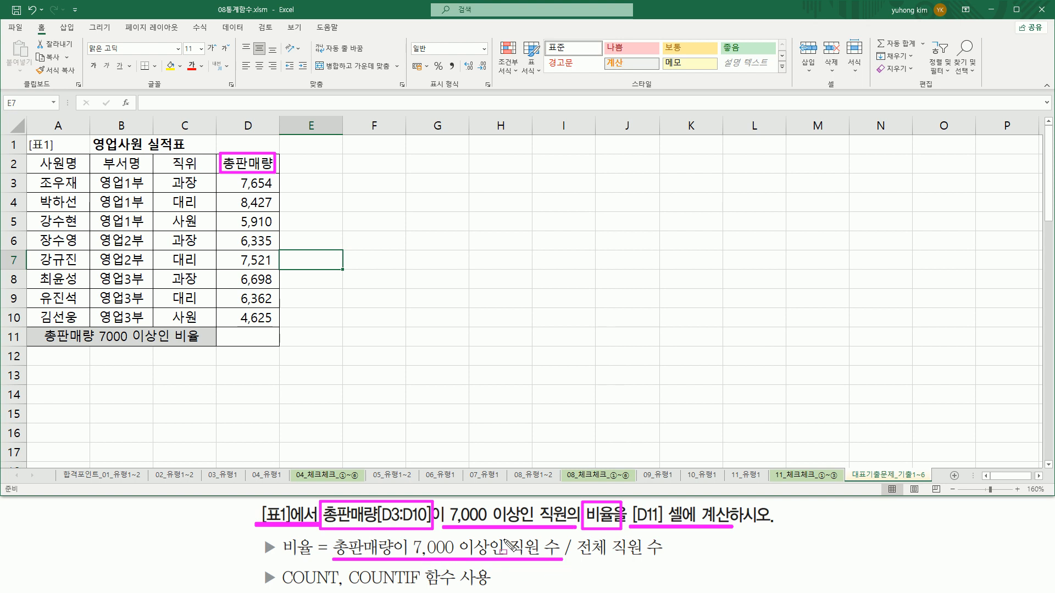
mouse_move(507, 536)
mouse_down()
mouse_move(535, 556)
mouse_move(662, 560)
mouse_up()
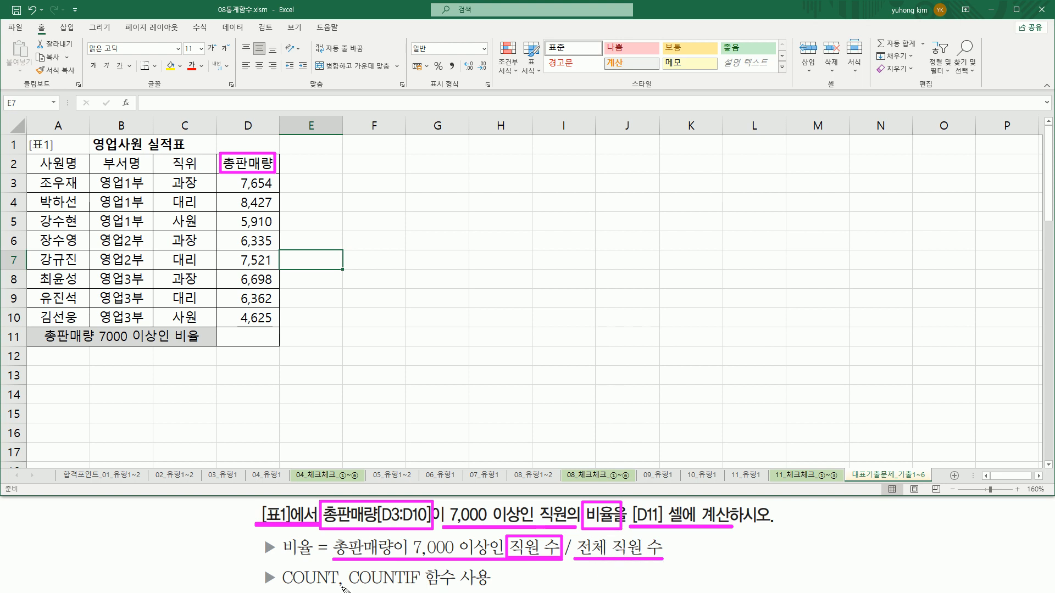
drag(280, 587, 338, 587)
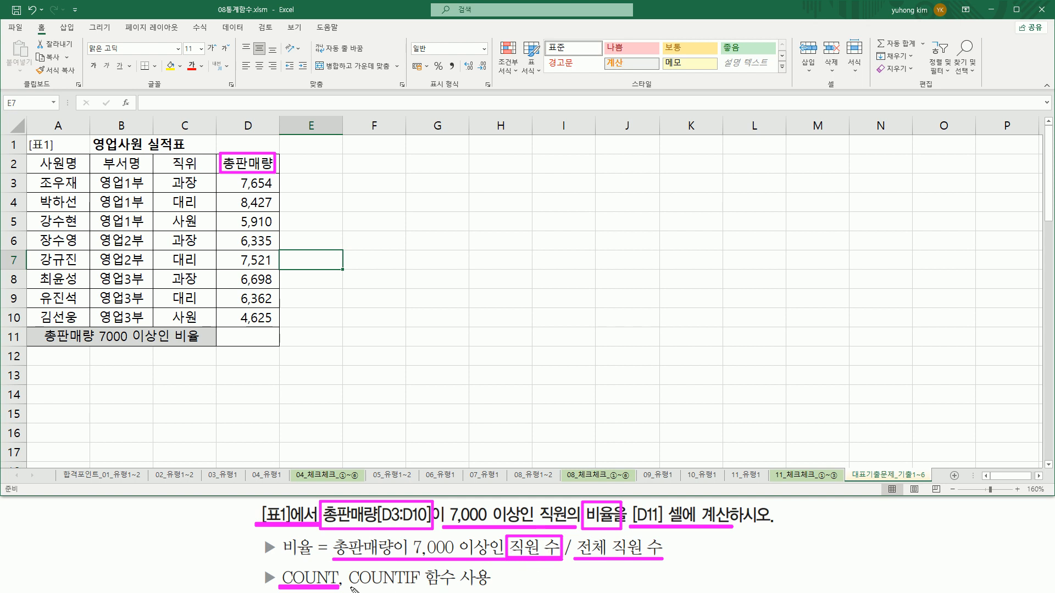
drag(349, 587, 419, 589)
key(Escape)
- Enter the syntax notes "count( 인수1, 인수2, 인수3..... )" in F4 and "countif( 범위, 조건 )" in F6
click(375, 200)
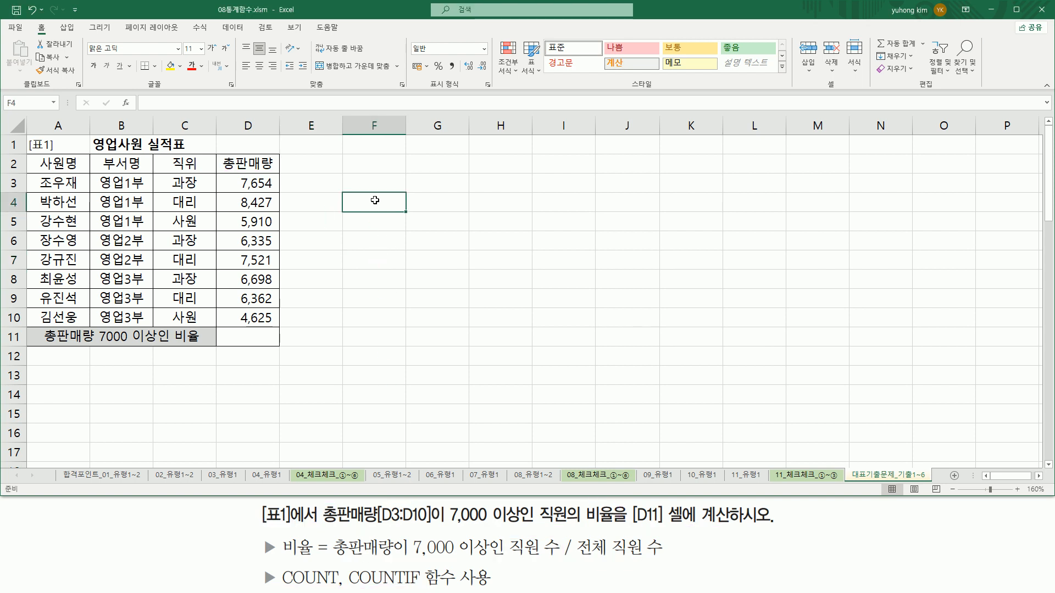
text(count( 인수1, 인수2,)
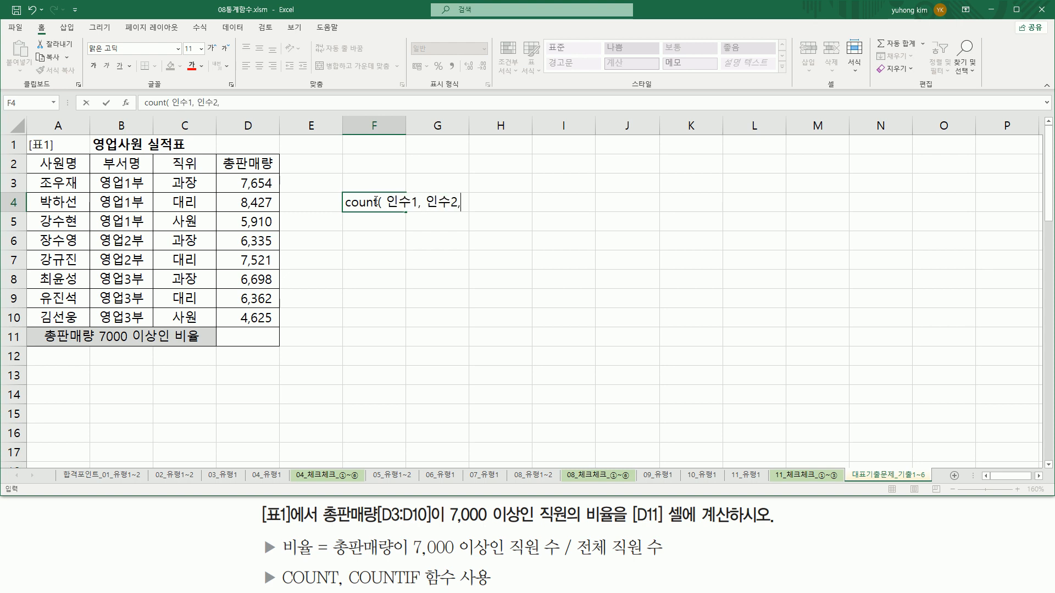
text( 인수3.....)
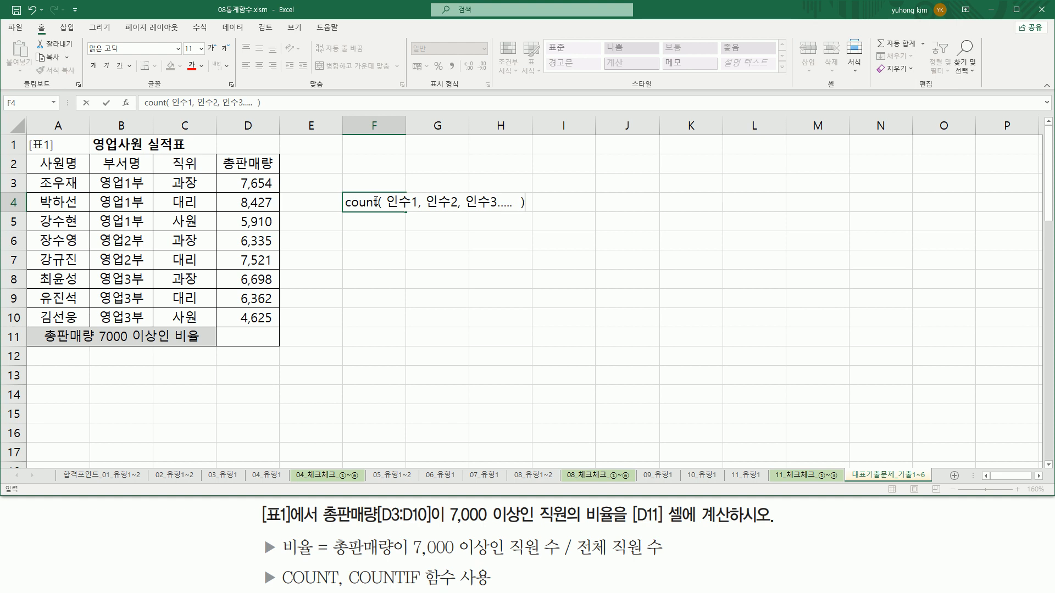
key(Return)
key(Return)
text(count)
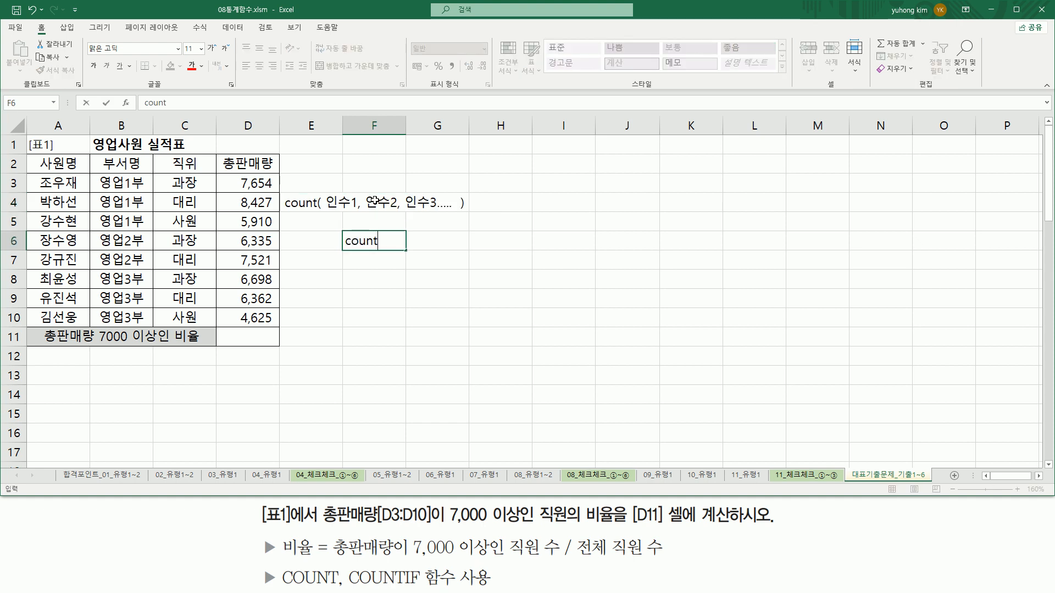
text(if( 범위, 조건 ))
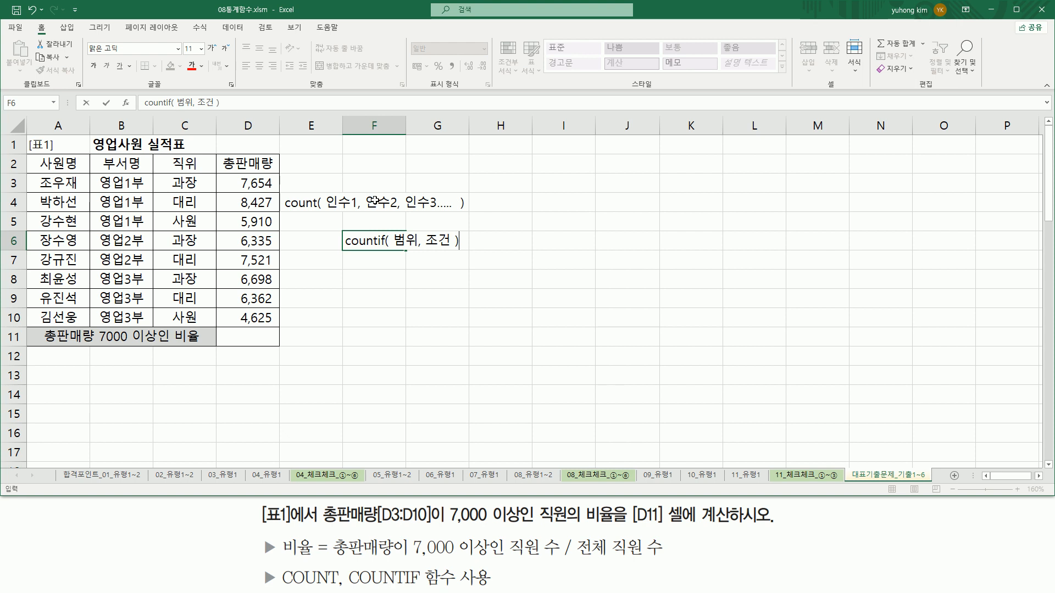
key(Return)
- Left-align the two syntax notes in F4:F6
drag(378, 201, 379, 241)
click(245, 65)
click(424, 279)
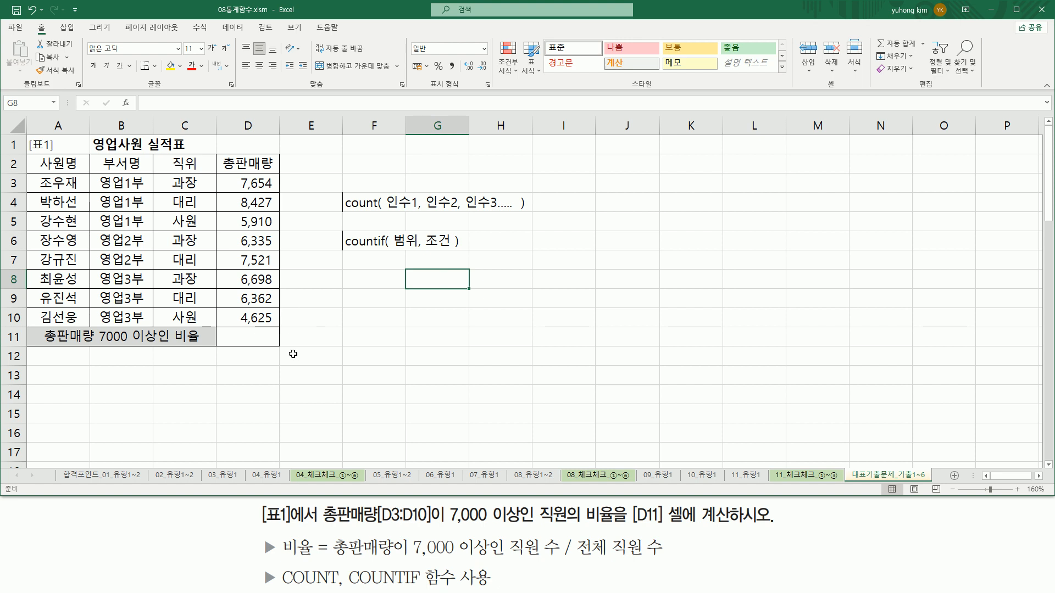
- Examine the COUNT syntax against the table's numeric 총판매량 cells and the total employee count in the ratio definition
drag(576, 556, 664, 556)
mouse_move(341, 189)
mouse_down()
mouse_move(351, 215)
mouse_move(535, 214)
mouse_up()
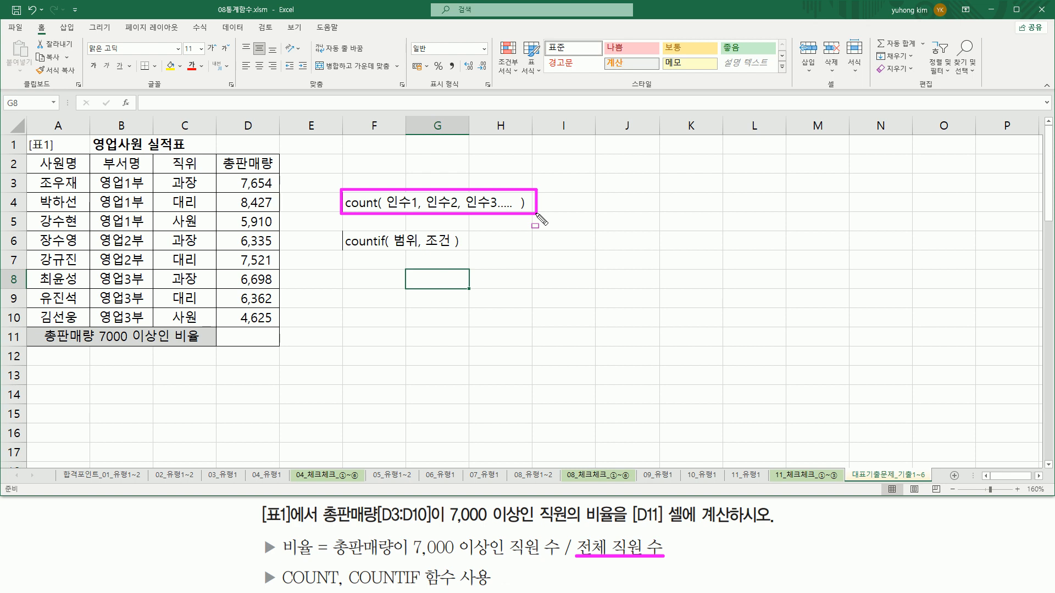
key(Escape)
drag(343, 211, 379, 211)
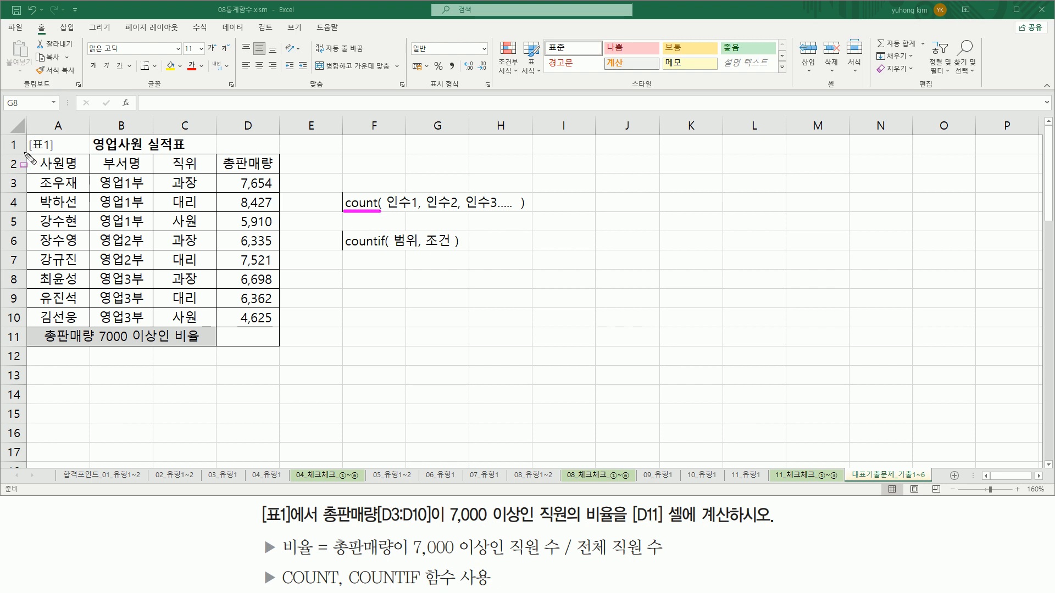
mouse_move(25, 156)
mouse_down()
mouse_move(74, 267)
mouse_move(280, 328)
mouse_up()
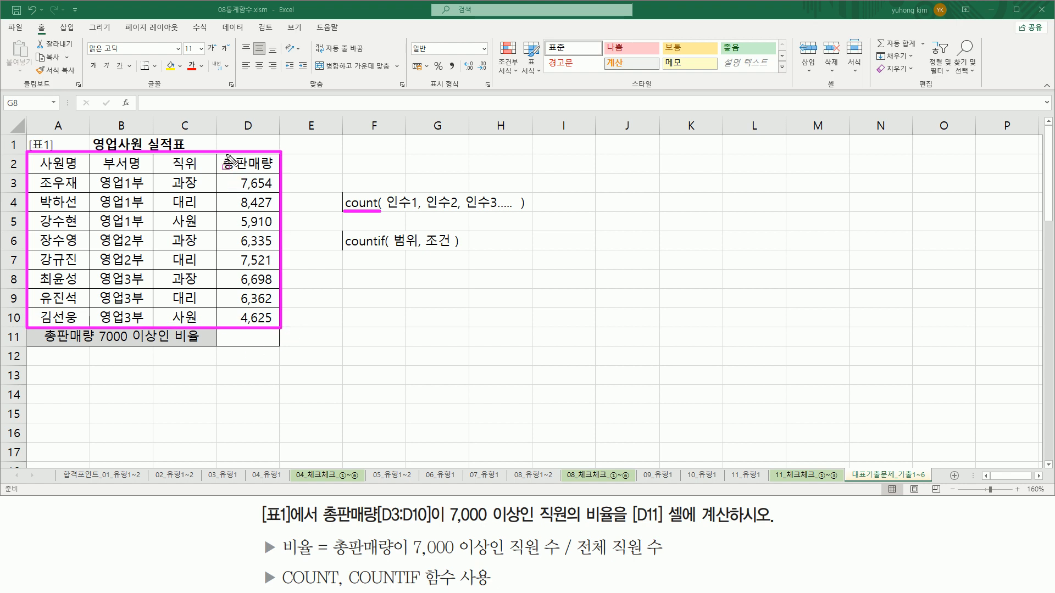
drag(234, 175, 274, 326)
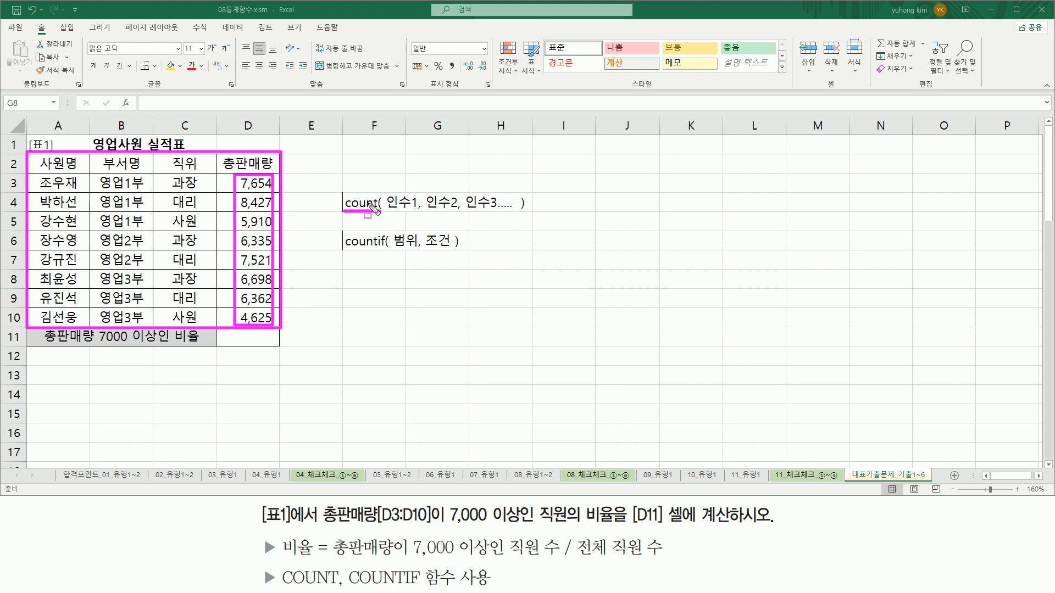
drag(373, 209, 380, 209)
drag(572, 559, 671, 560)
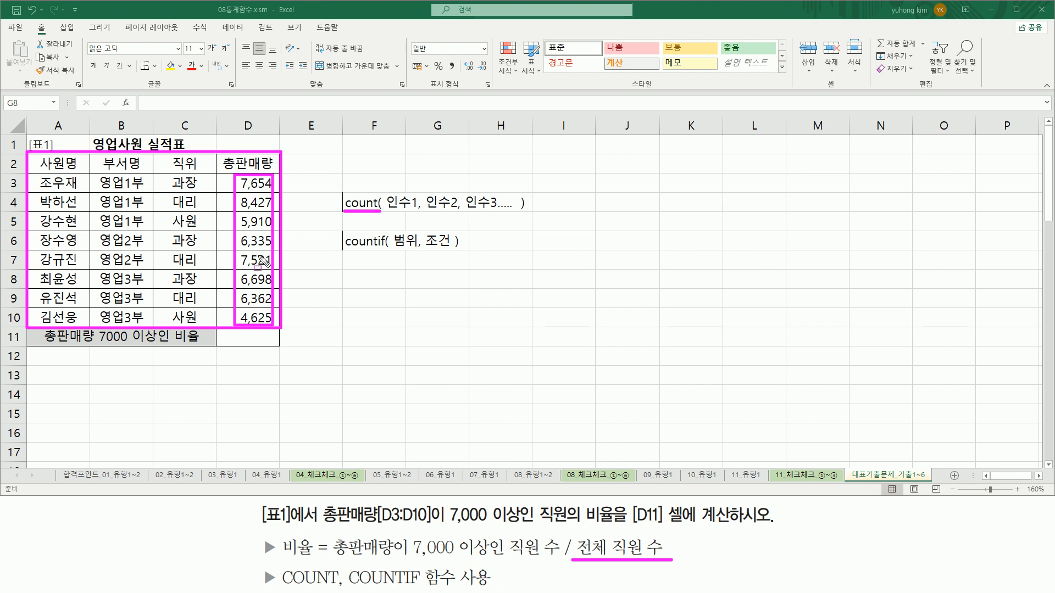
key(Escape)
- Enter a COUNT formula over D3:D10 in cell D11 to count all employees
click(253, 337)
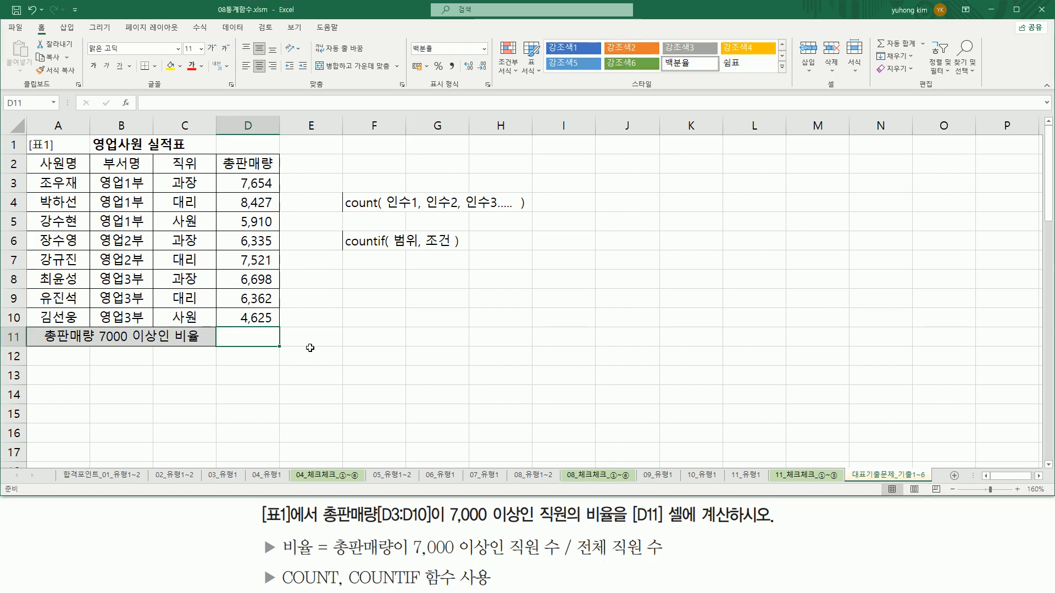
text(=count)
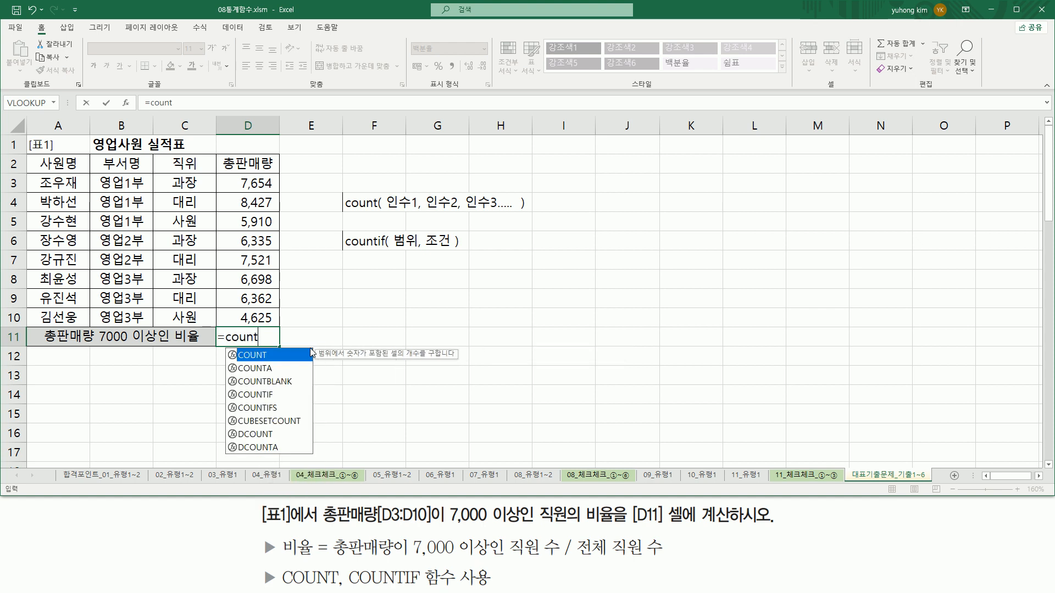
key(Tab)
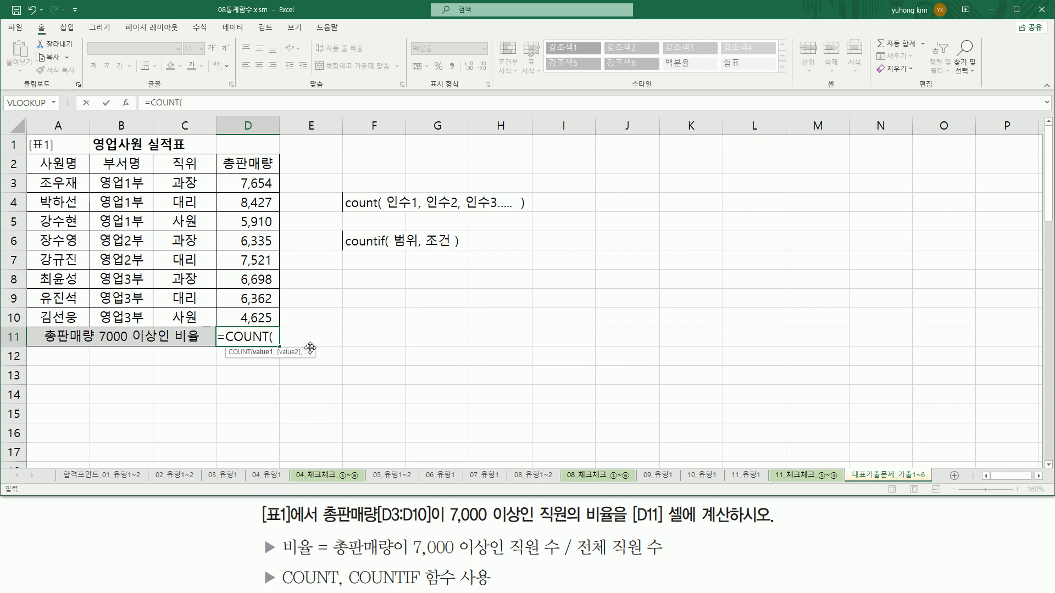
drag(253, 184, 257, 317)
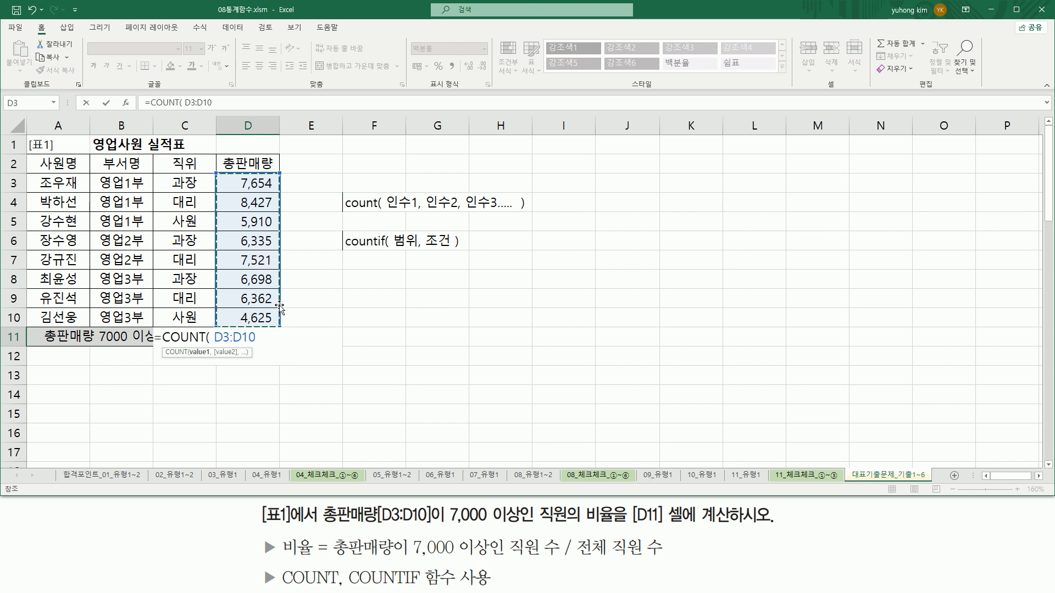
text())
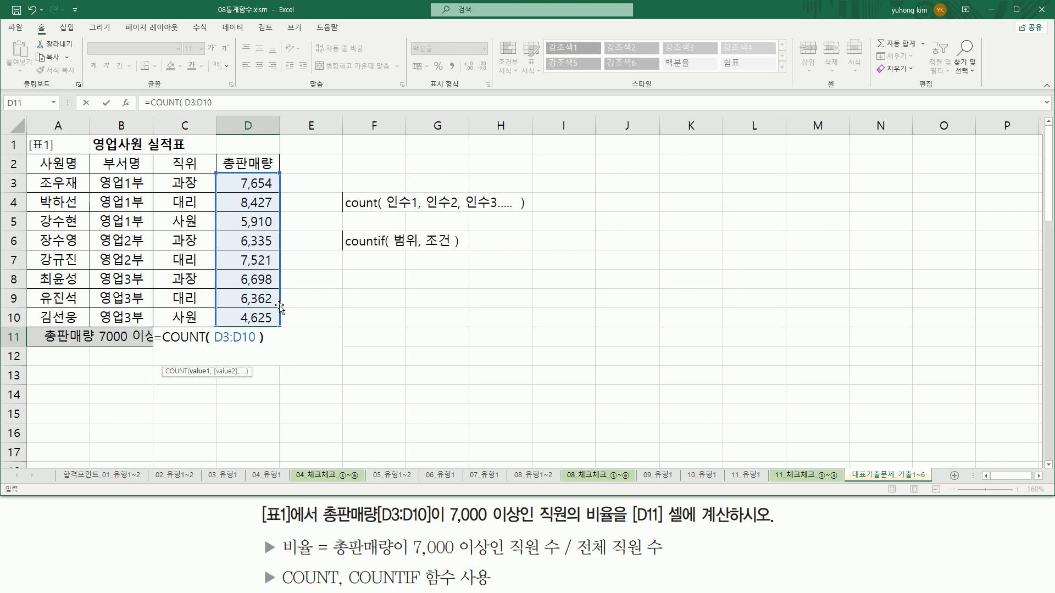
key(Return)
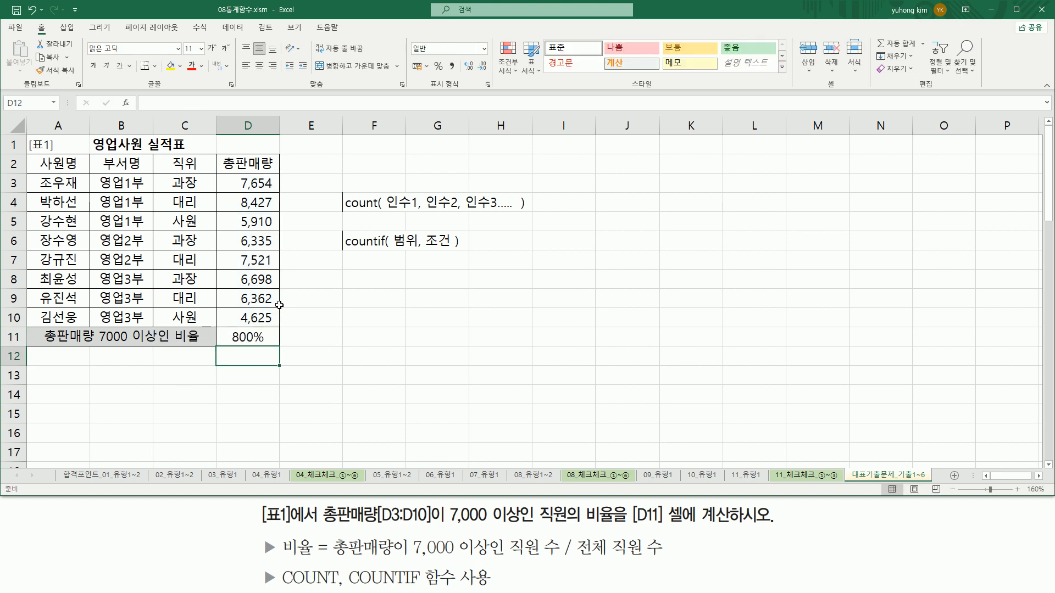
- Check the number format applied to cell D11
click(250, 333)
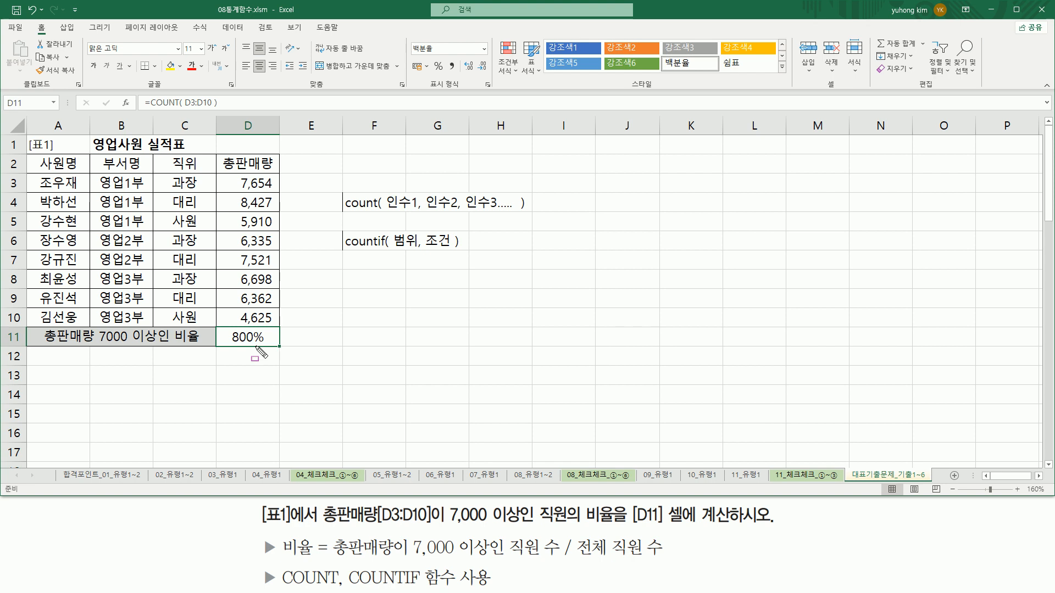
drag(230, 341, 274, 348)
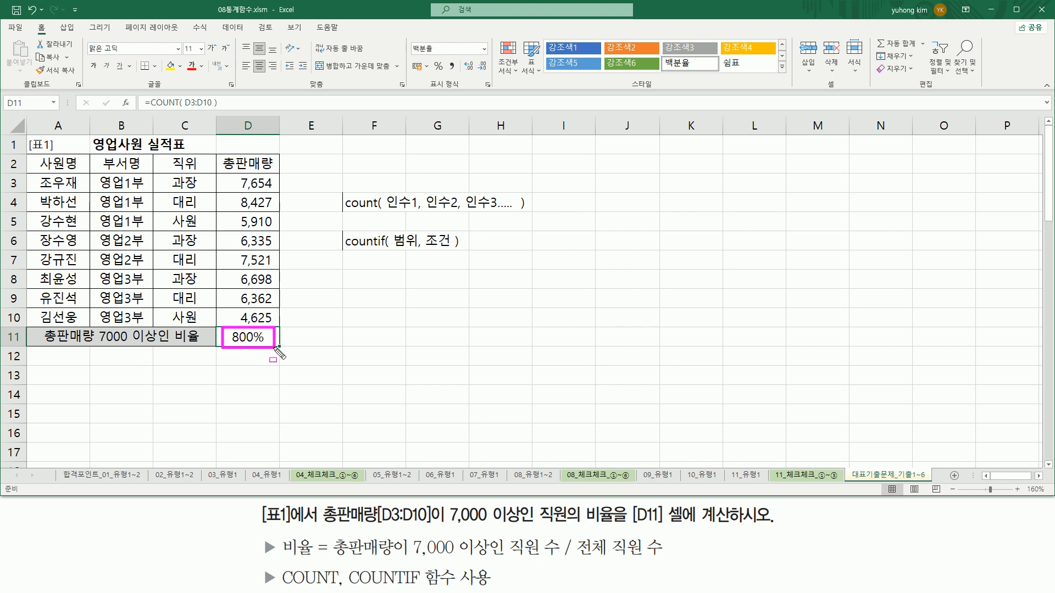
drag(424, 88, 471, 88)
drag(410, 42, 491, 55)
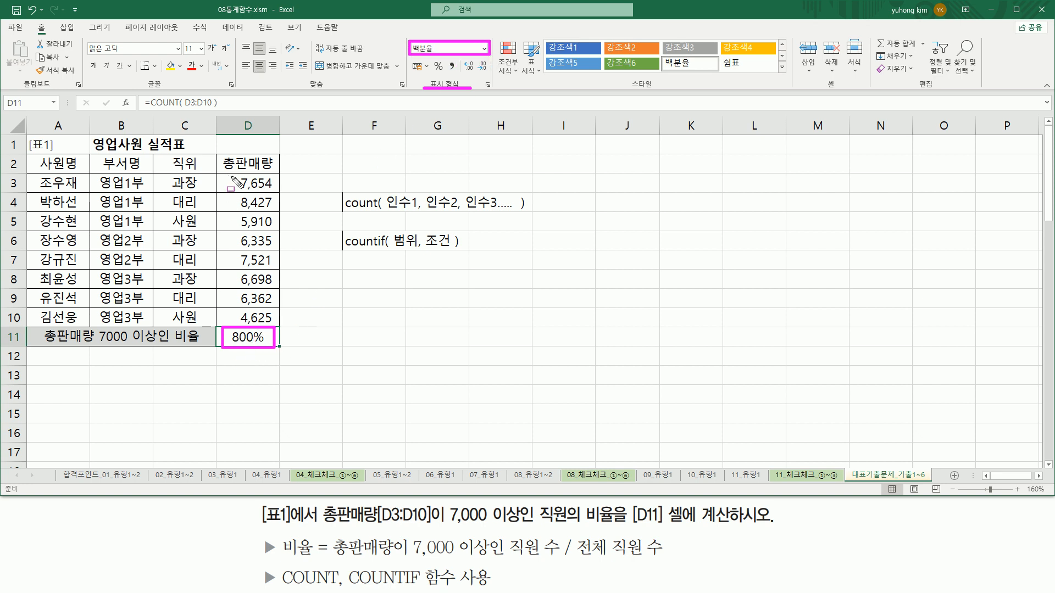
key(Escape)
- Cut COUNT( D3:D10 ) out of the D11 formula, keeping only the equals sign
double_click(245, 335)
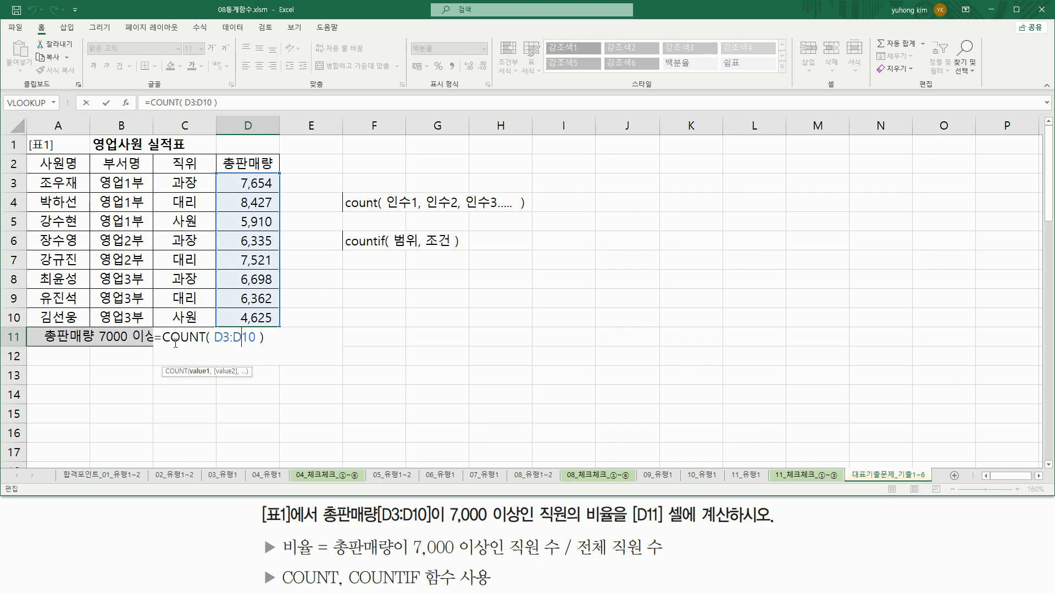
drag(163, 333, 265, 336)
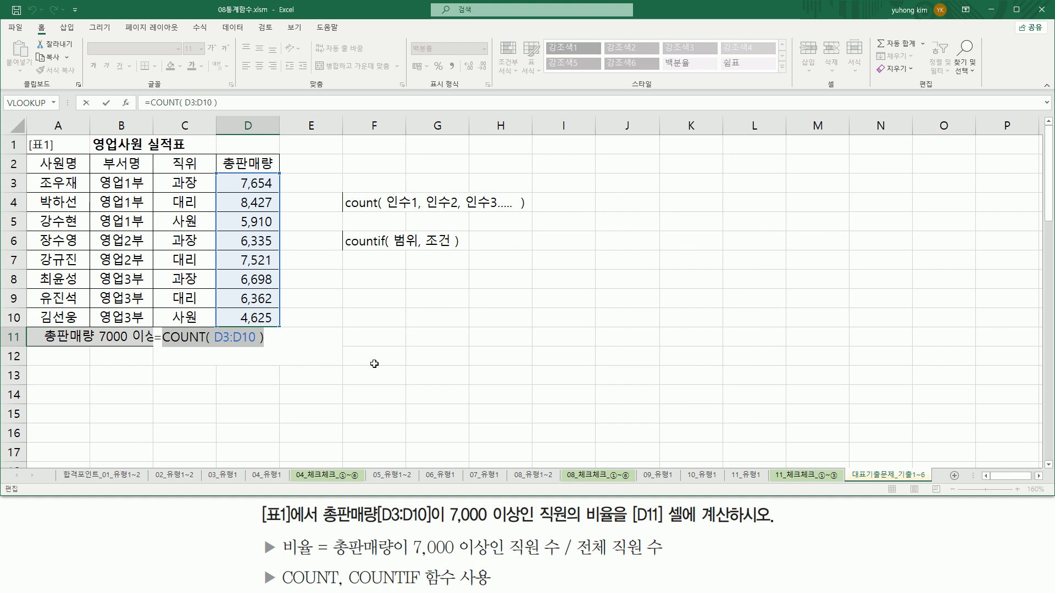
key(BackSpace)
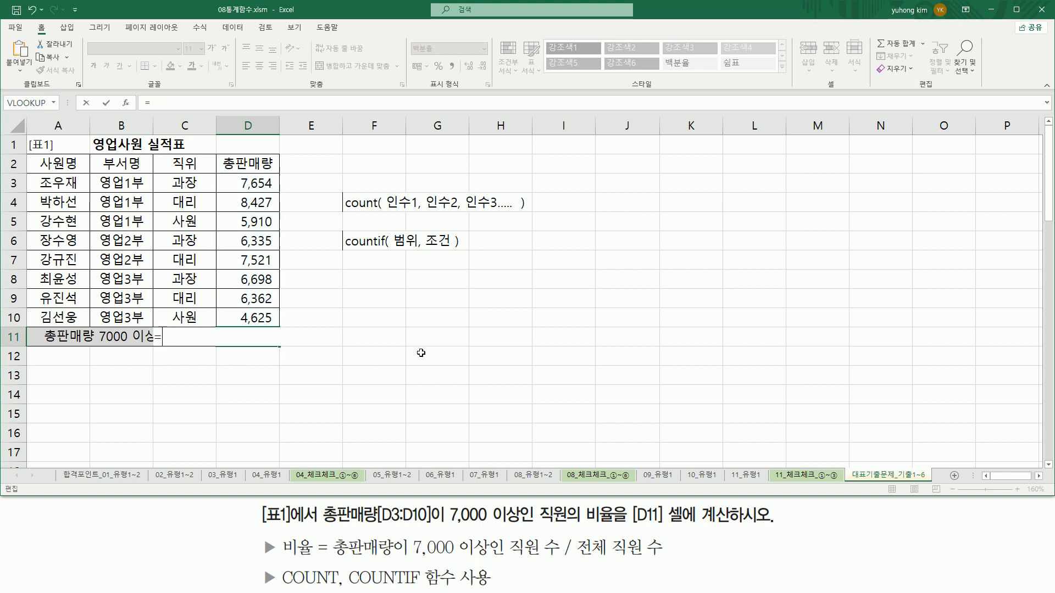
- Enter =COUNTIF( D3:D10, ">=7000" ) in cell D11 to count the employees whose total sales are at least 7,000
key(ctrl+2)
drag(323, 529, 571, 529)
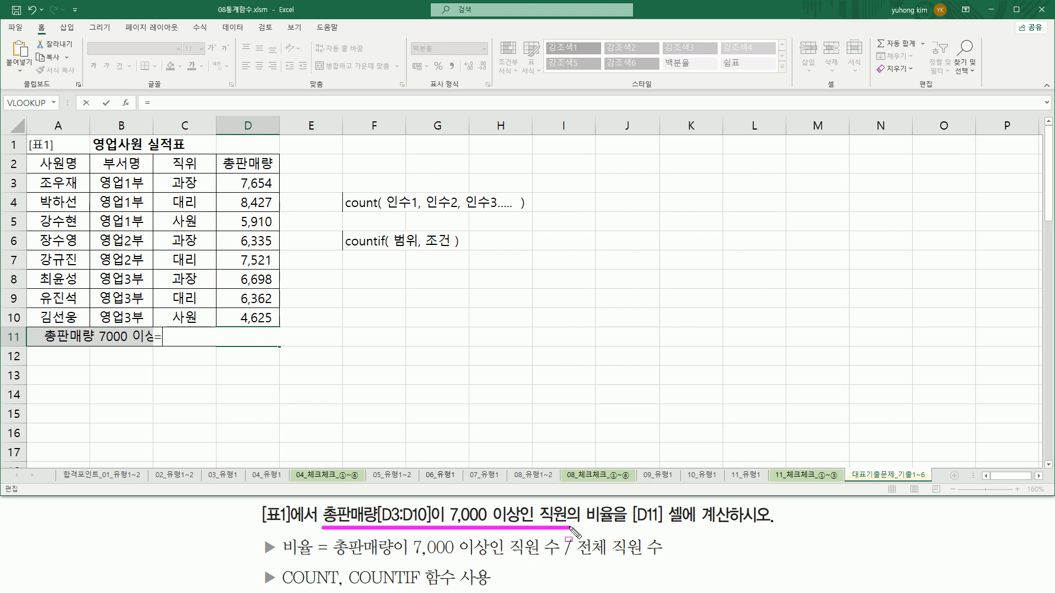
key(Escape)
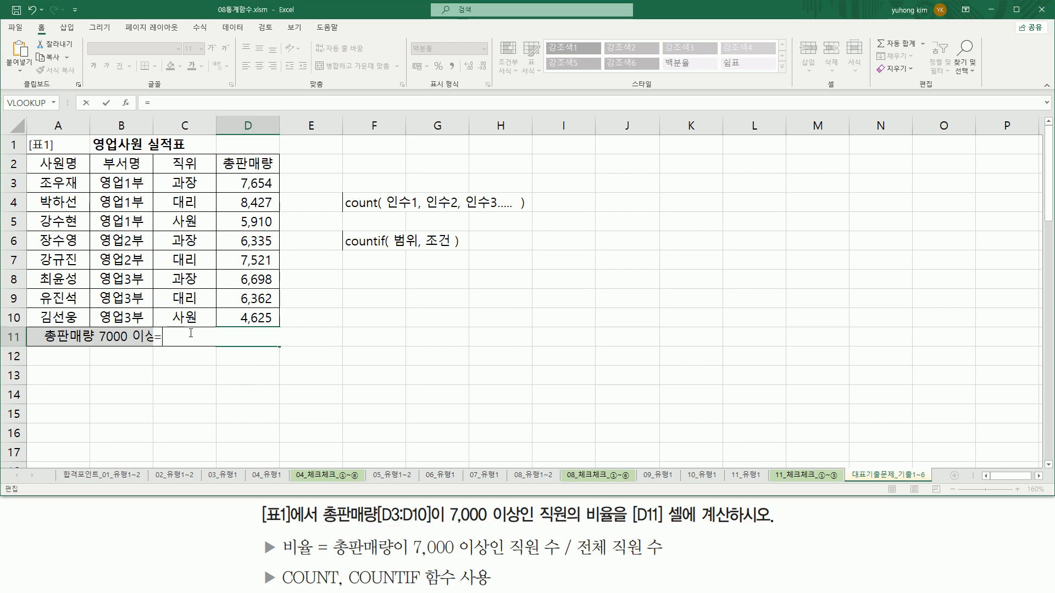
text(countif)
key(Tab)
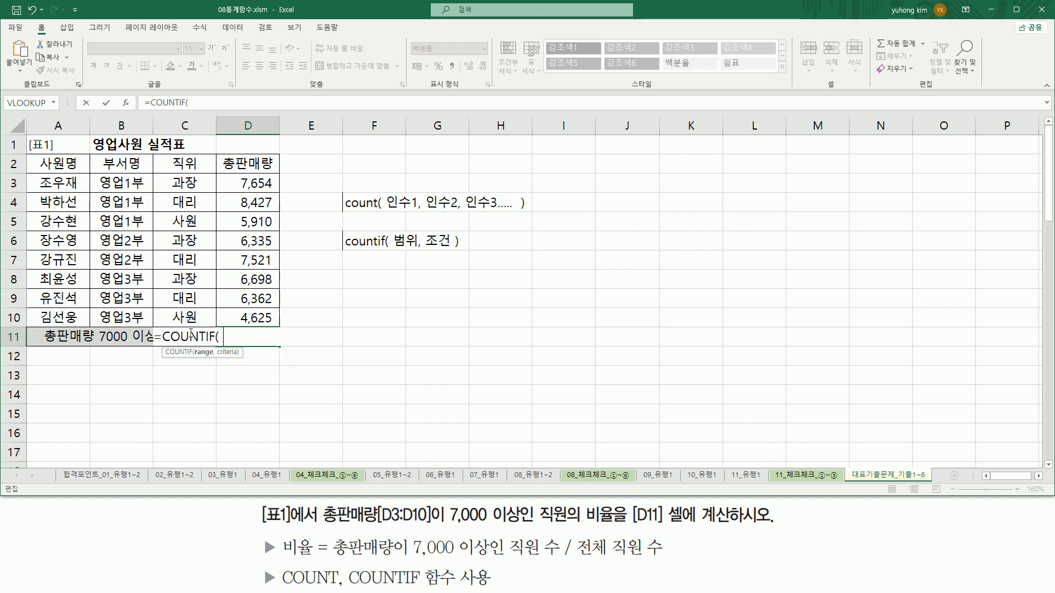
drag(248, 183, 257, 316)
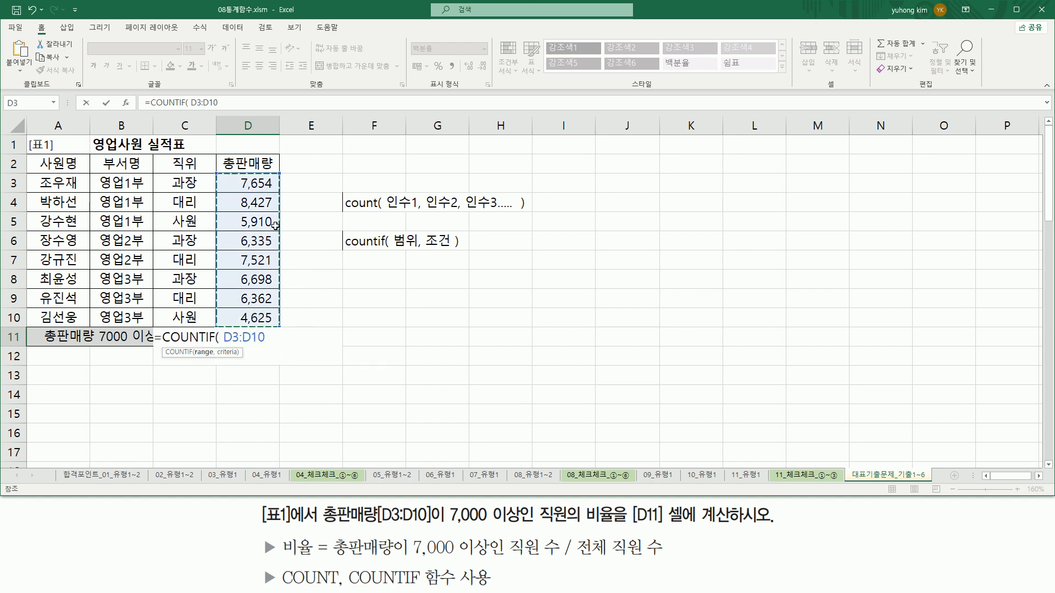
text(,)
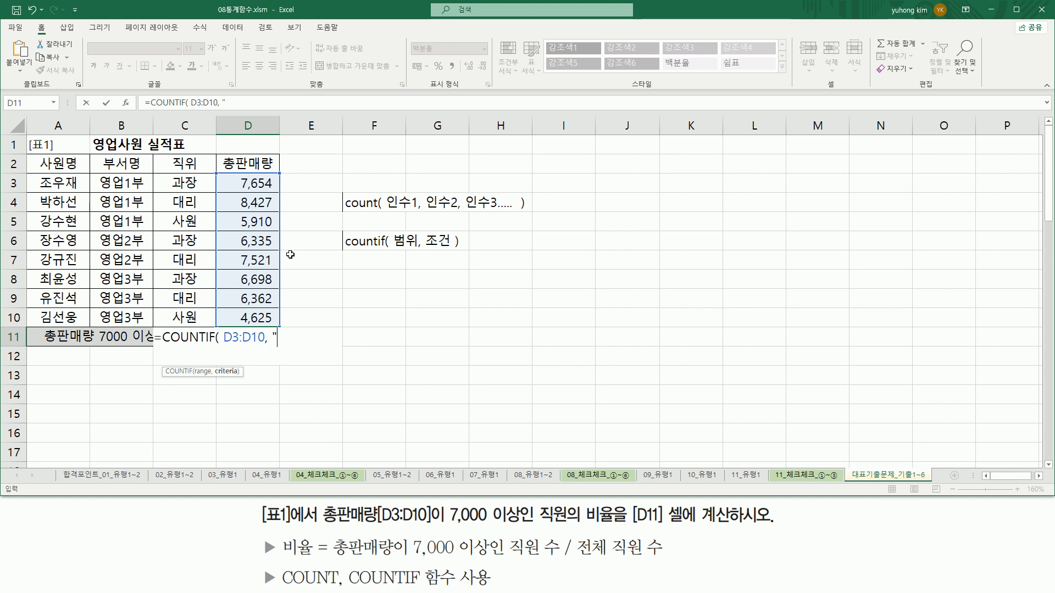
text(>=7000)
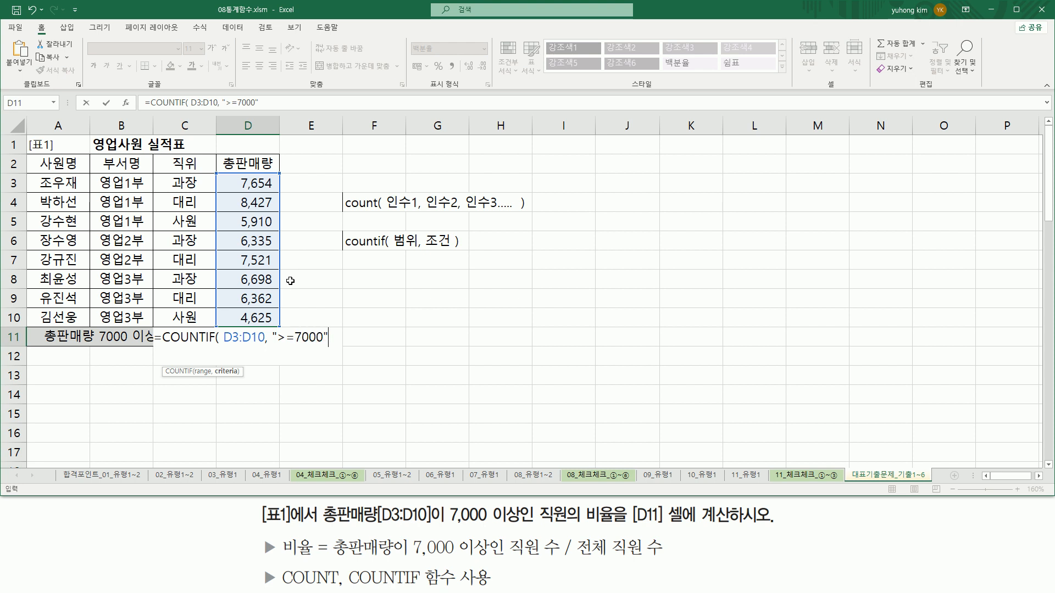
drag(277, 339, 323, 338)
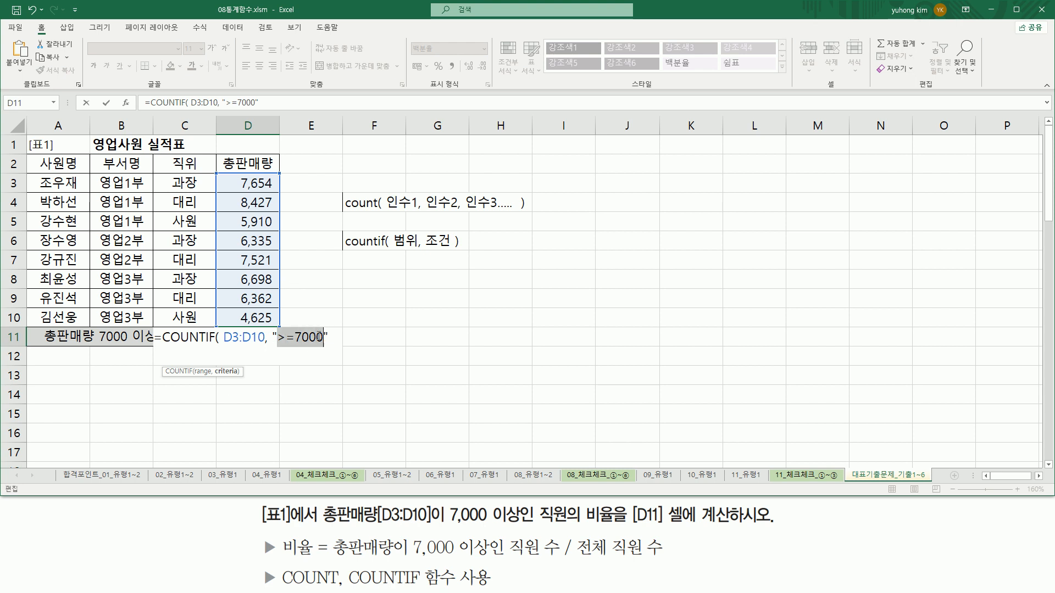
click(332, 336)
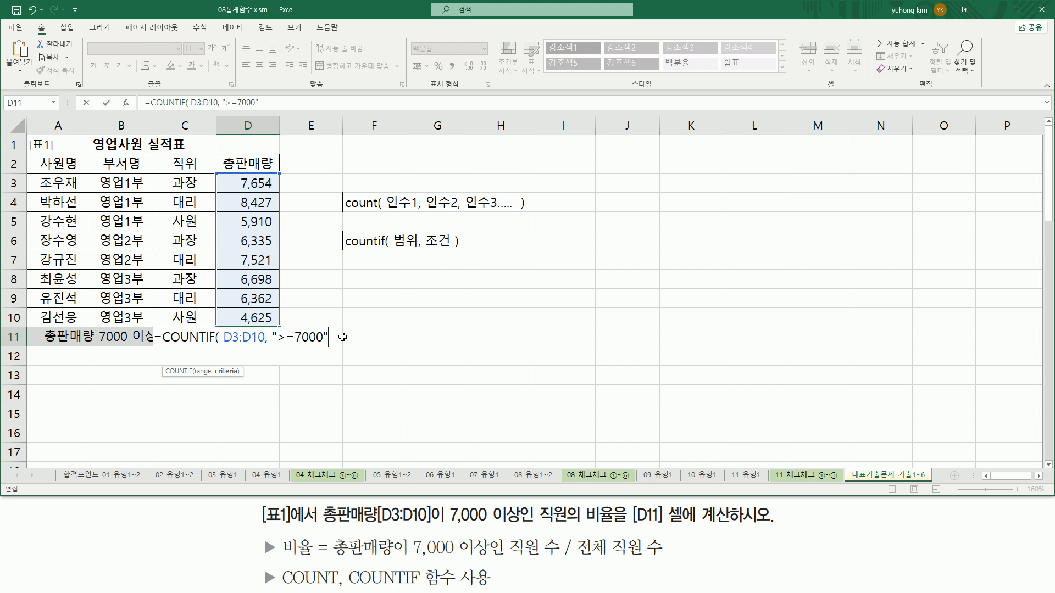
text())
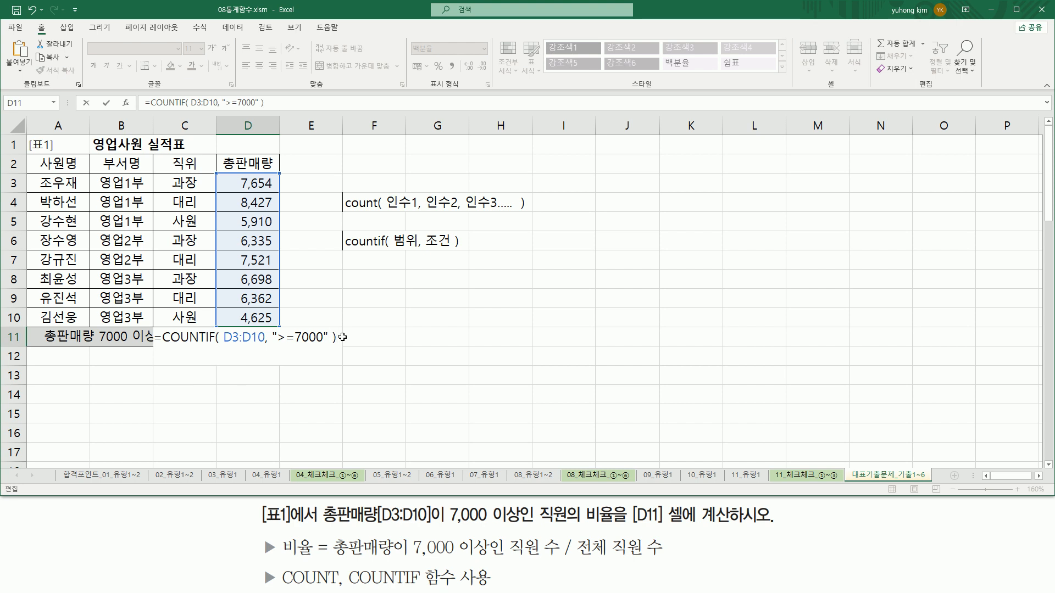
key(Return)
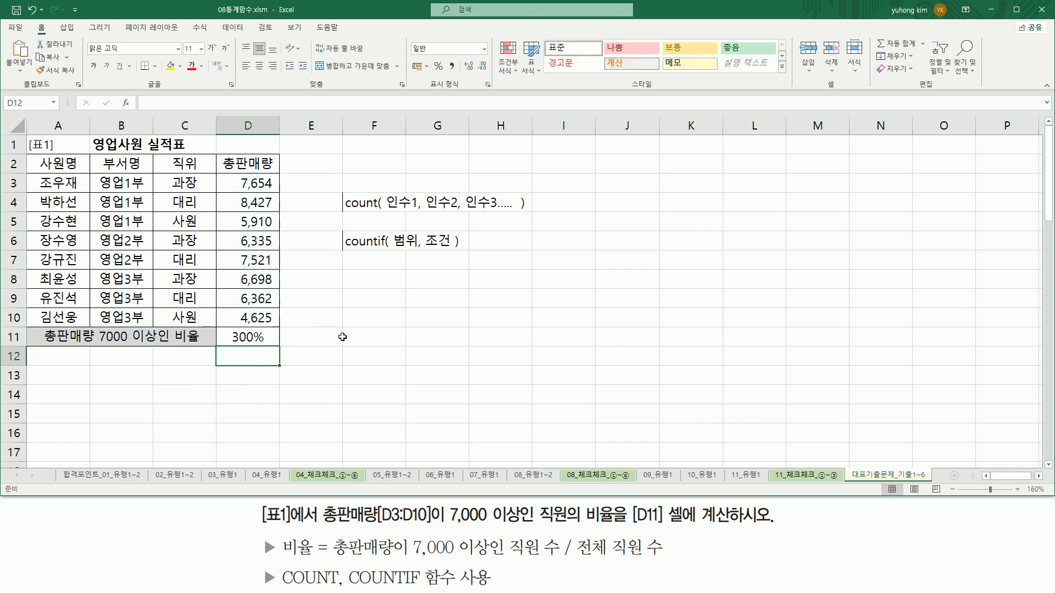
- Check D11's percentage format and its count against the sales values of 7,000 or more, and review the division in the ratio definition
click(249, 336)
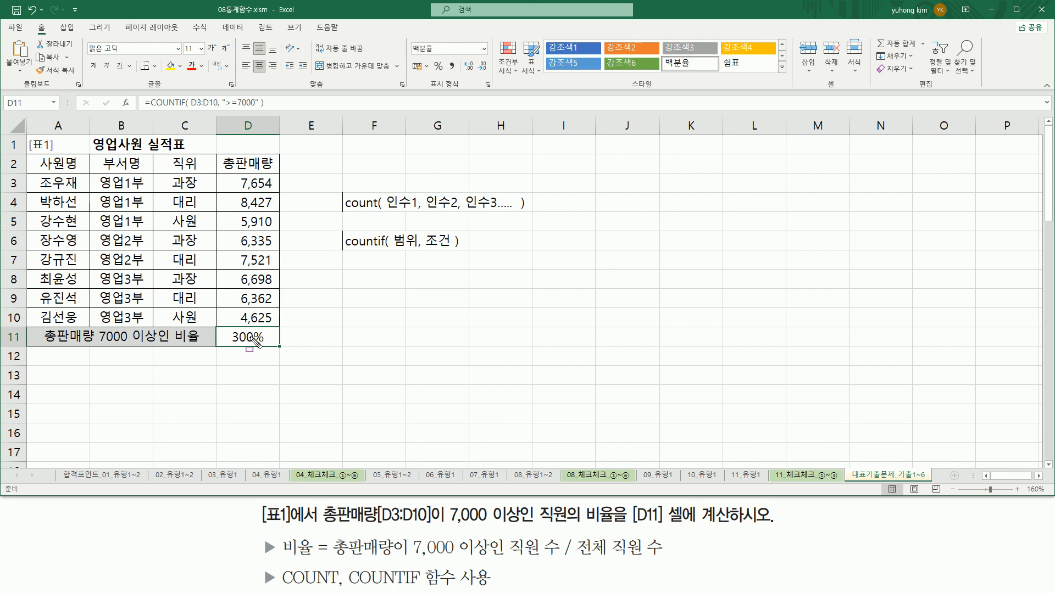
mouse_move(407, 38)
mouse_down()
mouse_move(439, 92)
mouse_move(493, 92)
mouse_up()
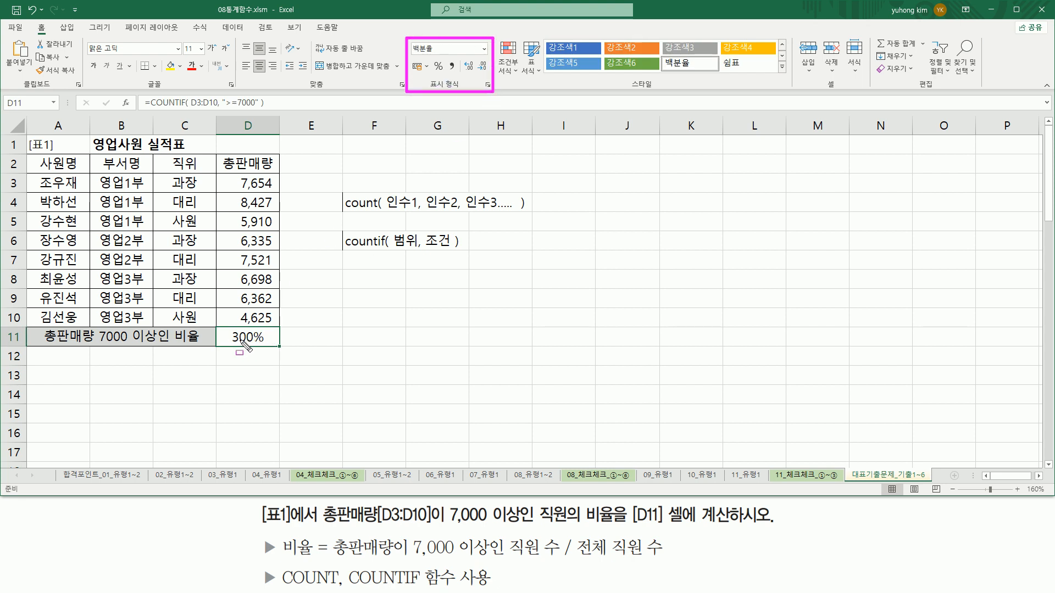
drag(234, 336, 269, 337)
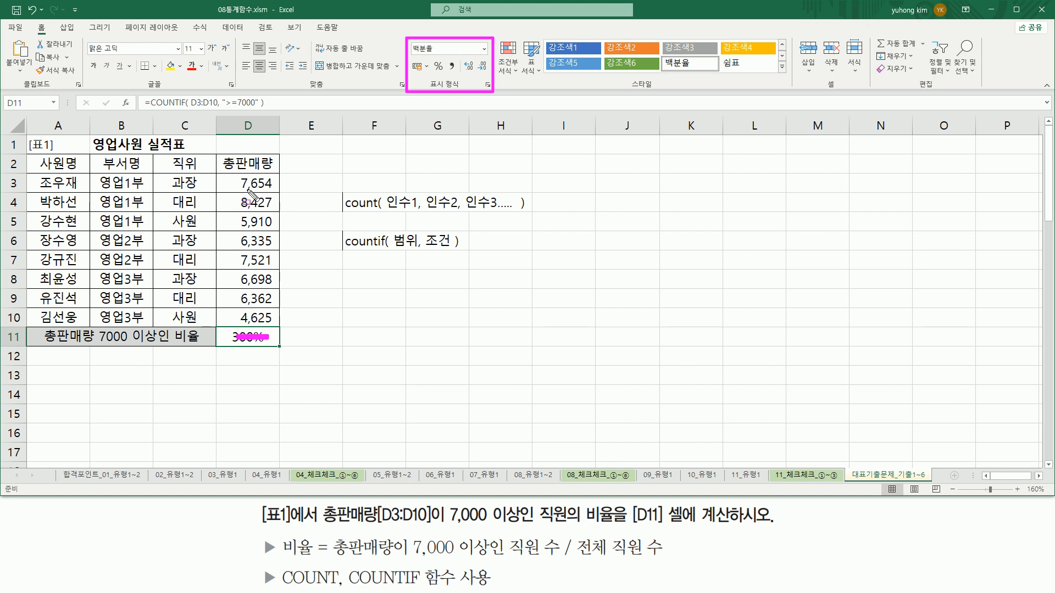
mouse_move(238, 190)
mouse_down()
mouse_move(273, 188)
mouse_move(238, 190)
mouse_move(277, 207)
mouse_up()
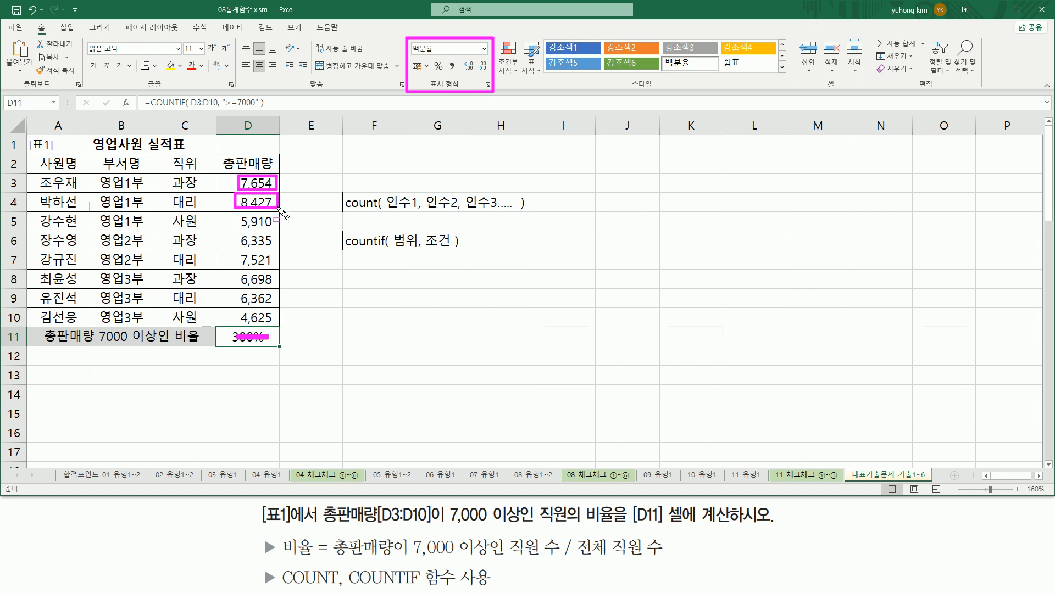
mouse_move(236, 252)
mouse_down()
mouse_move(273, 262)
mouse_move(278, 253)
mouse_up()
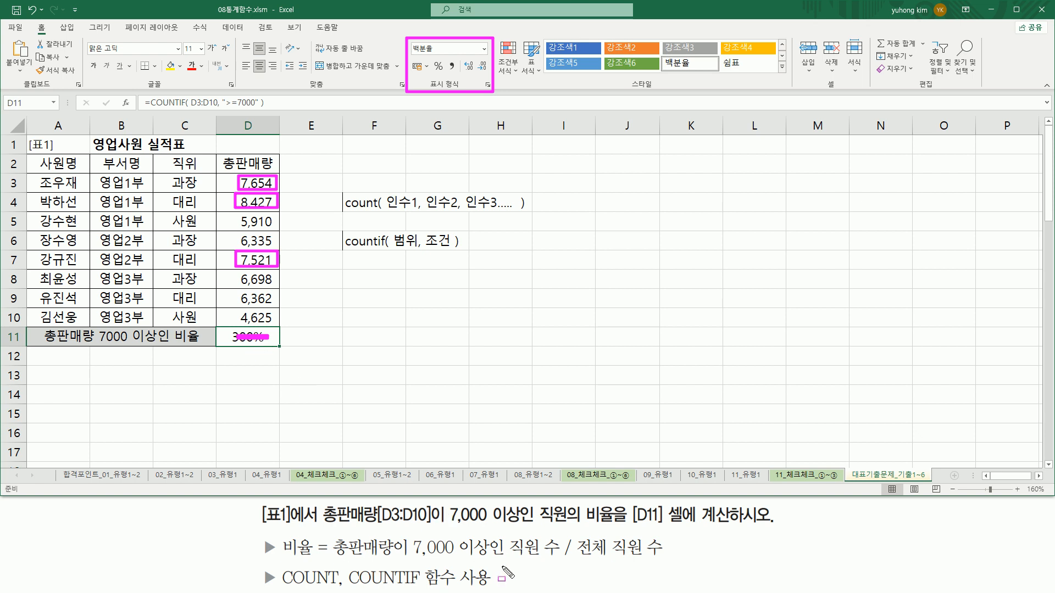
drag(332, 556, 670, 558)
mouse_move(561, 566)
mouse_down()
mouse_move(563, 535)
mouse_move(576, 568)
mouse_up()
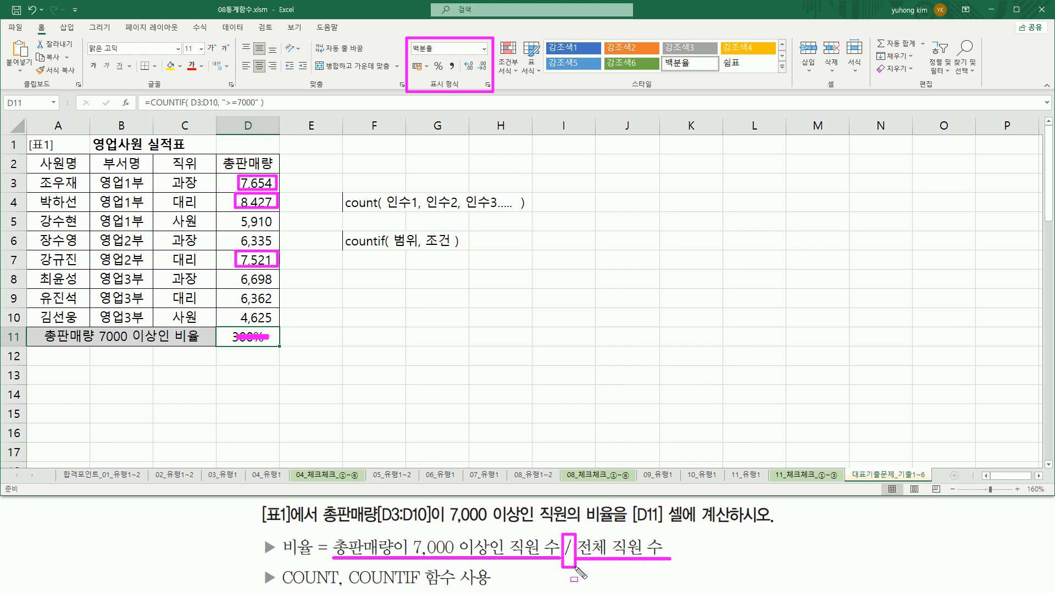
key(Escape)
- Divide the COUNTIF expression in D11 by COUNT( D3:D10 ) to calculate the ratio
click(245, 336)
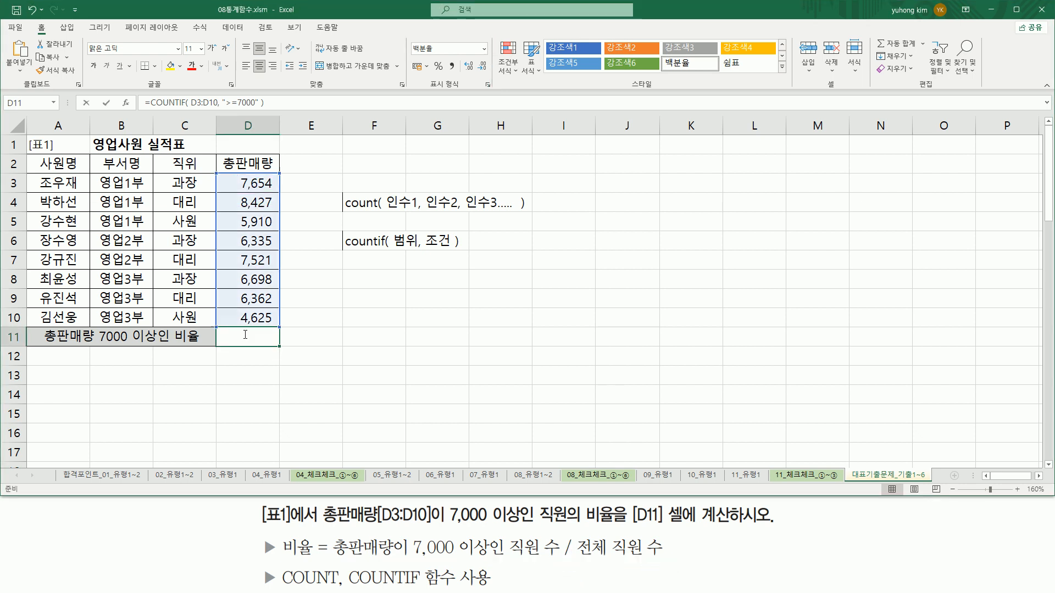
double_click(244, 336)
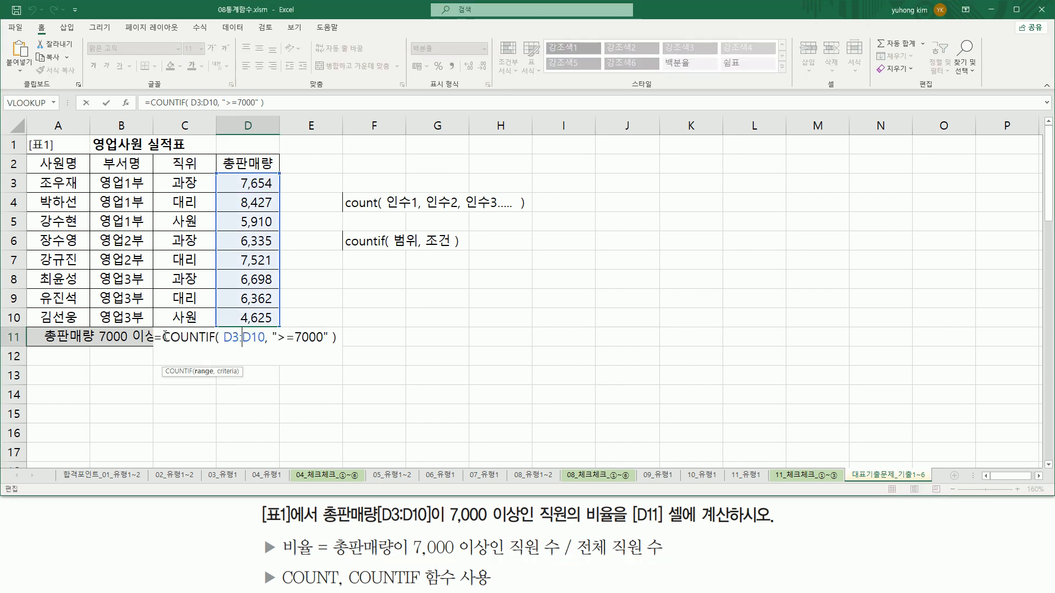
click(338, 336)
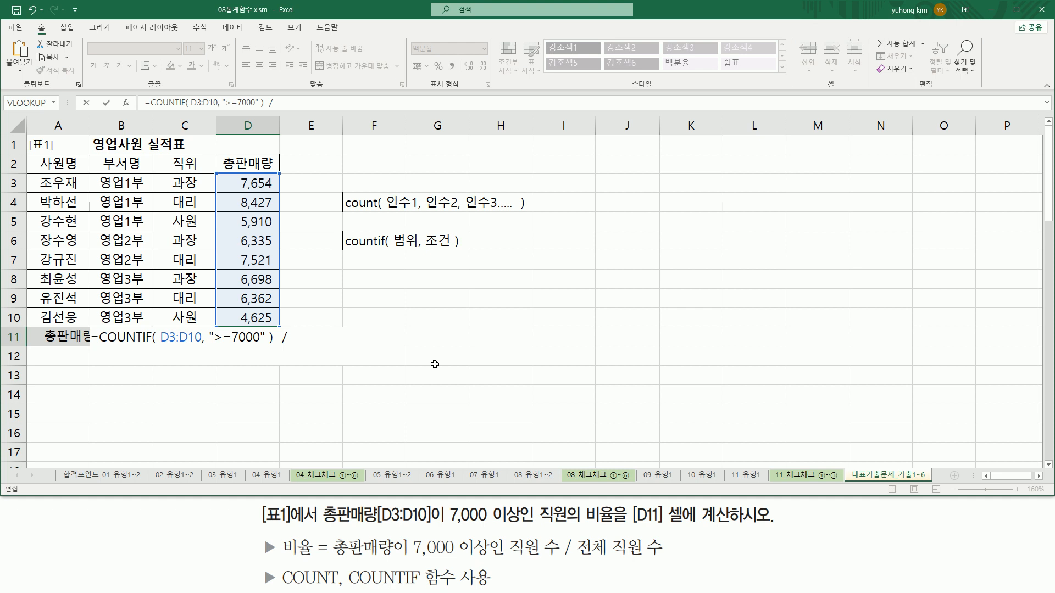
text(COUNT( D3:D10 ))
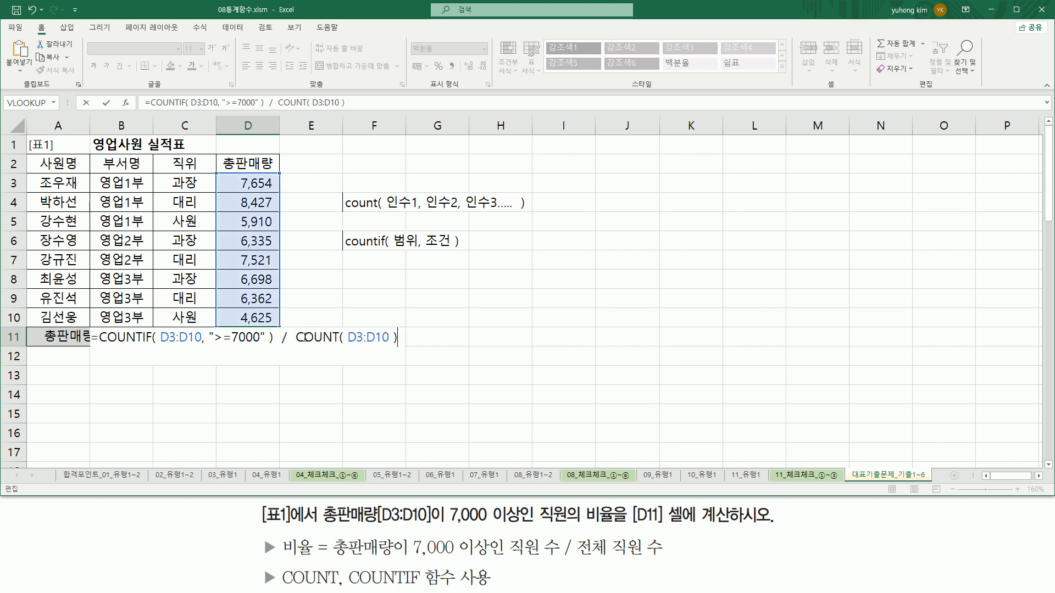
drag(296, 337, 407, 335)
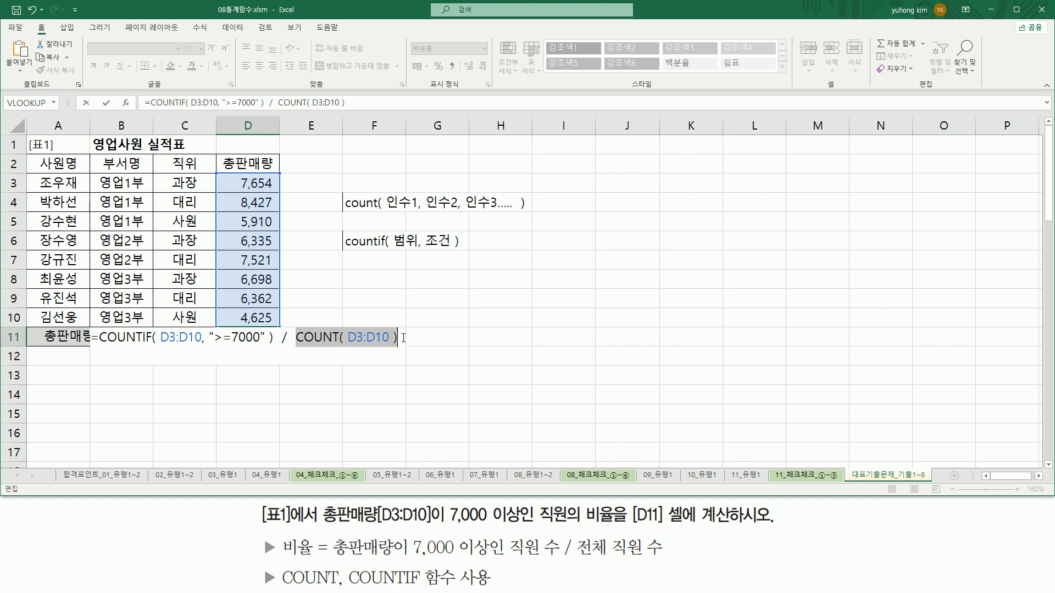
click(403, 338)
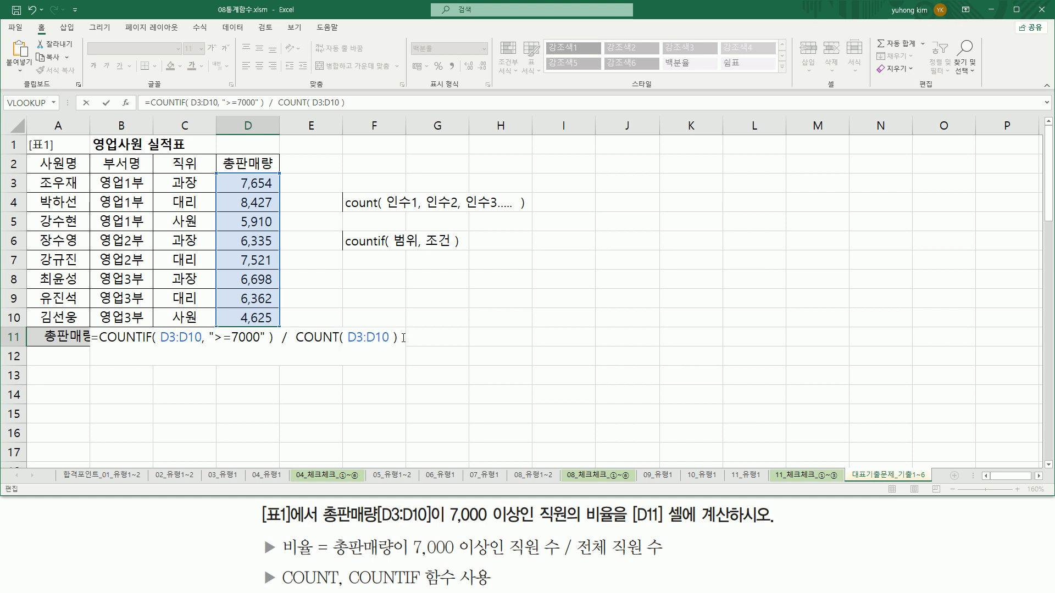
key(Return)
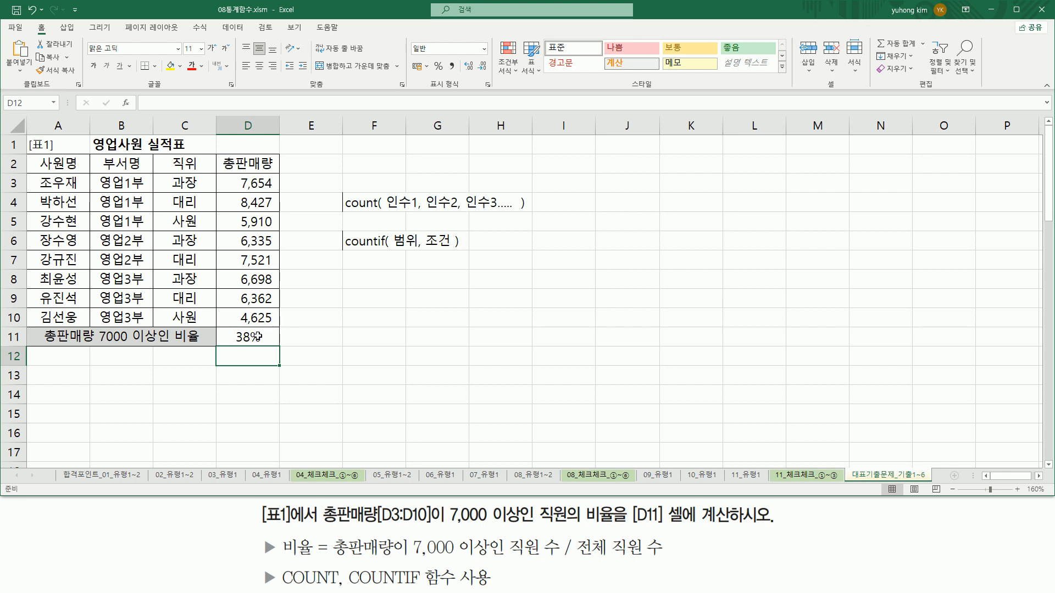
- Write the formula =COUNTIF( D3:D10, ">=7000" ) / COUNT( D3:D10 ) as plain text in cell F9 and left-align it
click(359, 294)
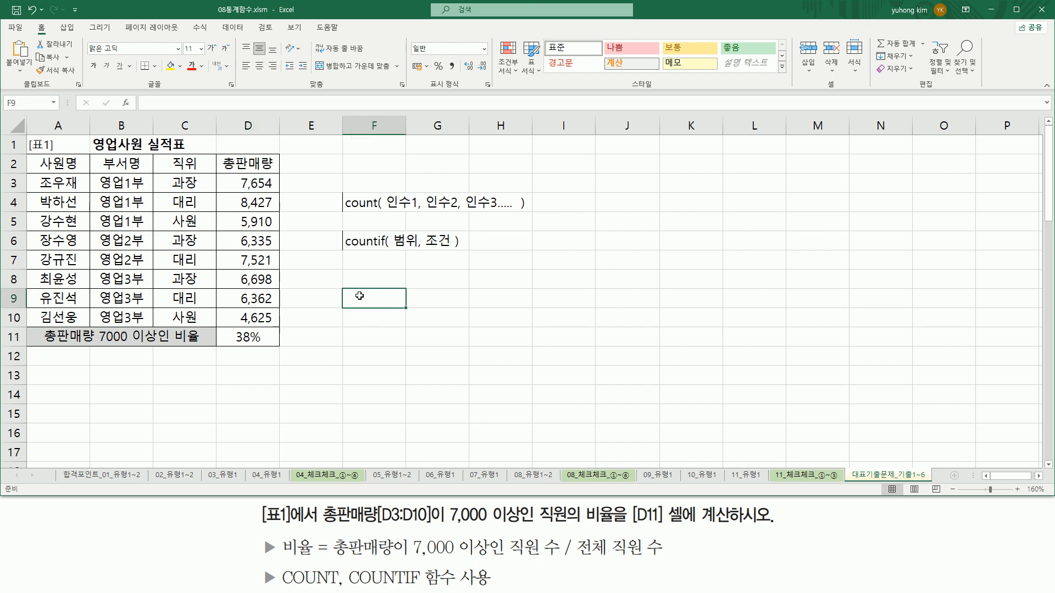
text('=COUNTIF( D3:D10, ">=7000" ) / COUNT( D3:D10 ))
key(Return)
click(363, 302)
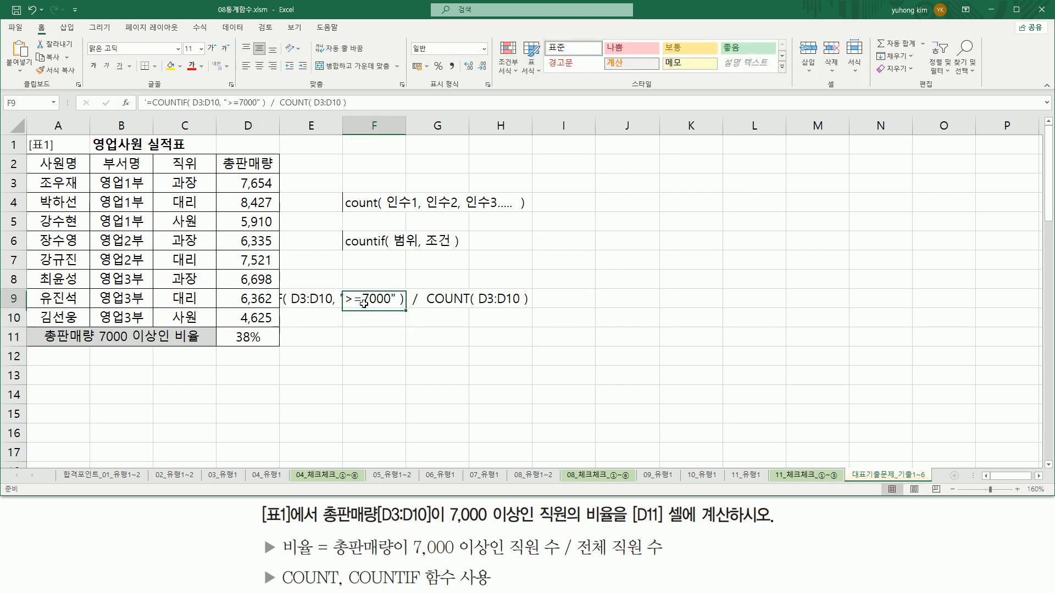
click(247, 65)
click(503, 382)
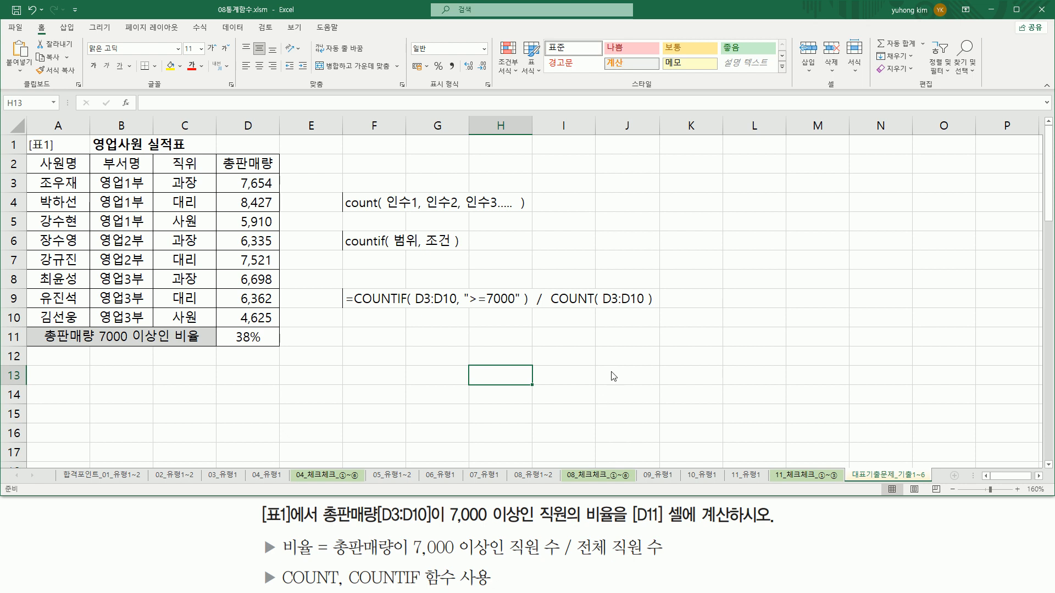
- Compare both parts of the F9 formula and its division with the ratio definition and D11, and review the COUNT and COUNTIF syntax notes
drag(549, 307, 656, 307)
drag(577, 559, 673, 559)
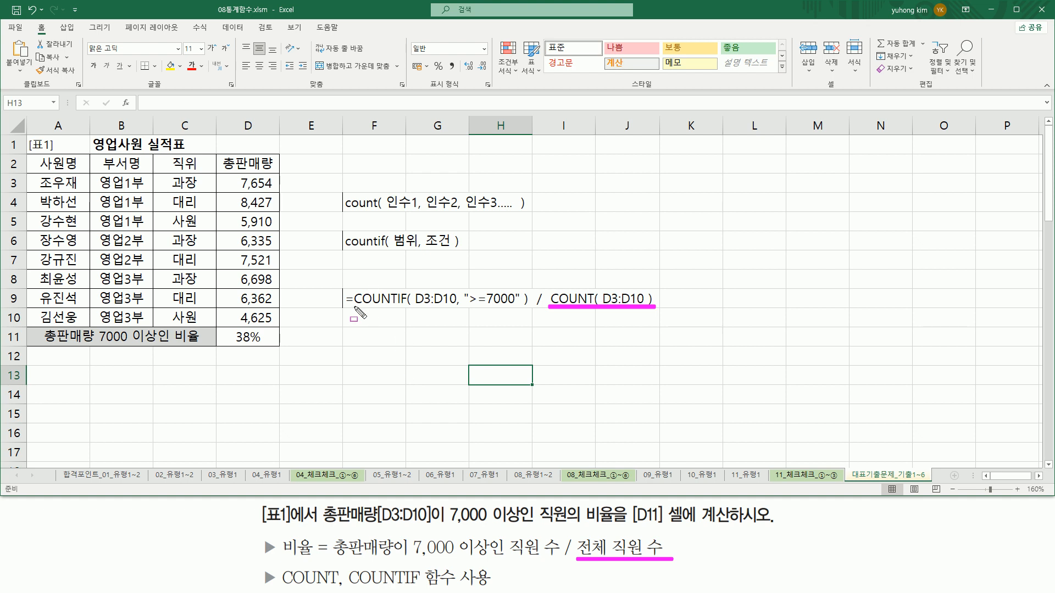
drag(351, 309, 528, 309)
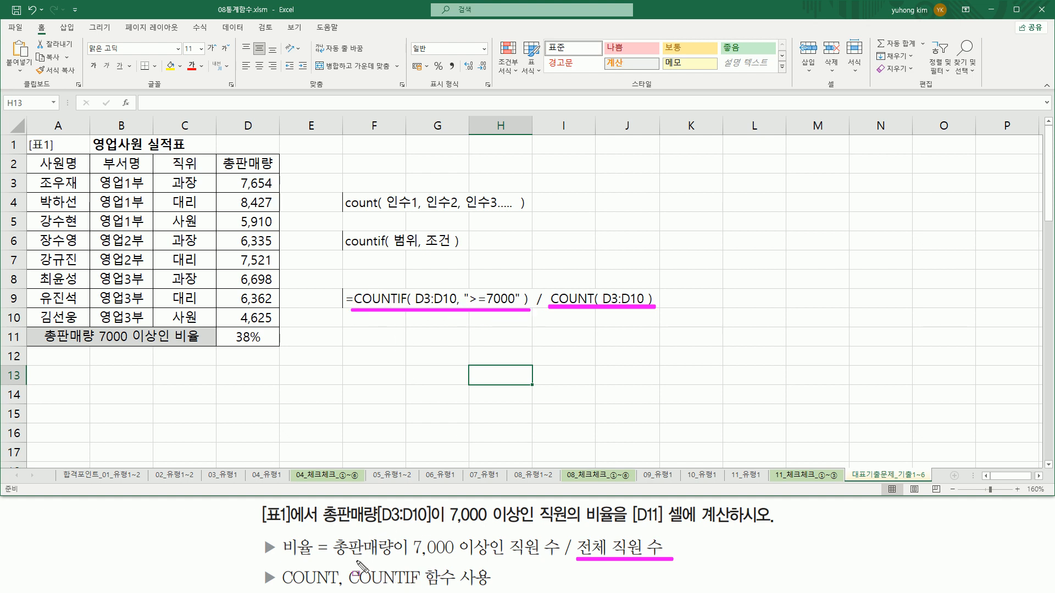
drag(333, 559, 555, 558)
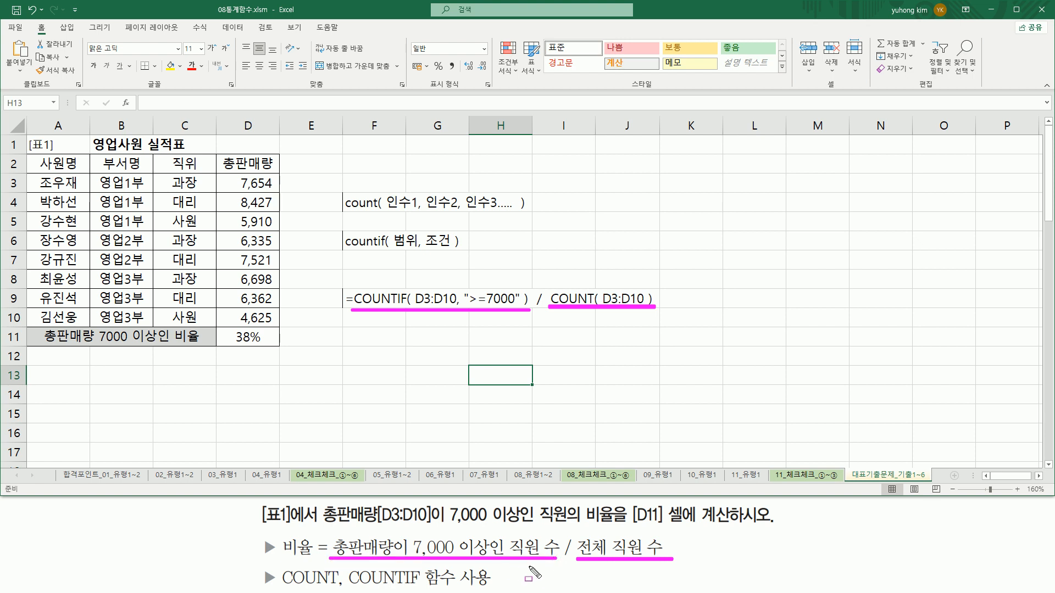
drag(558, 532, 576, 563)
drag(533, 286, 548, 313)
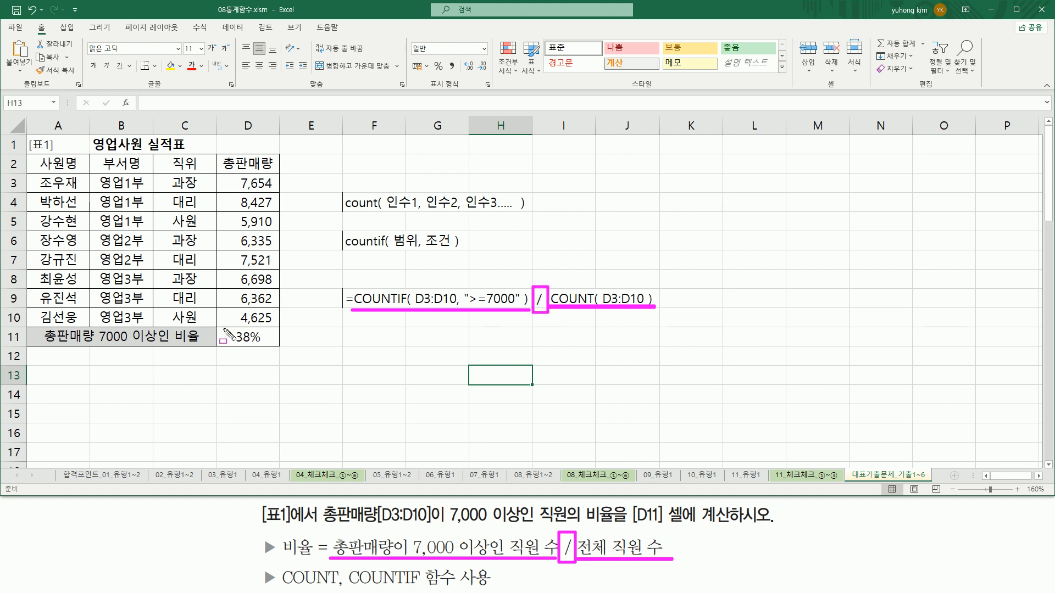
drag(220, 329, 280, 348)
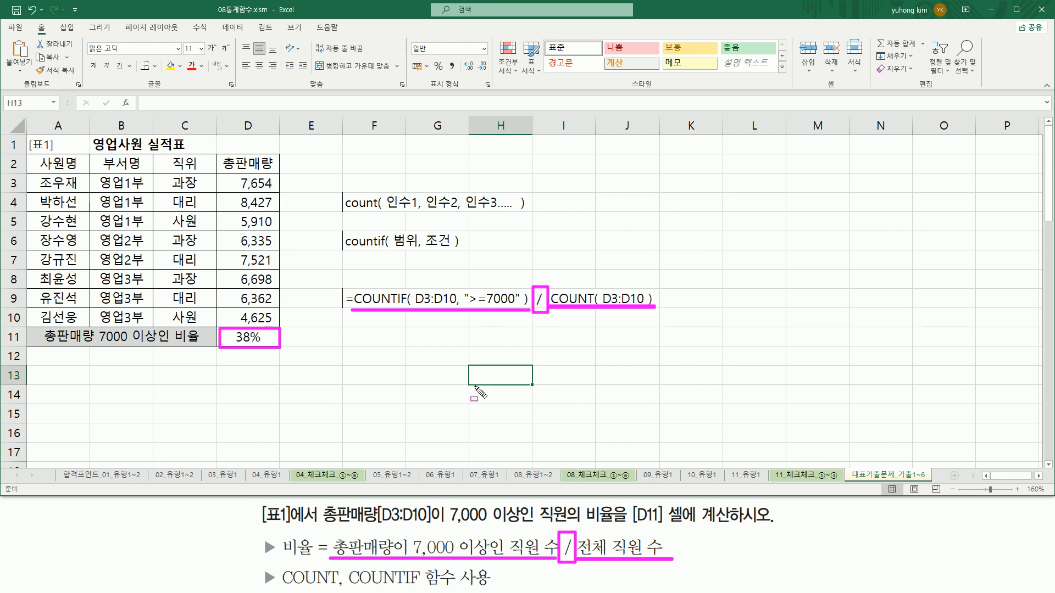
key(Escape)
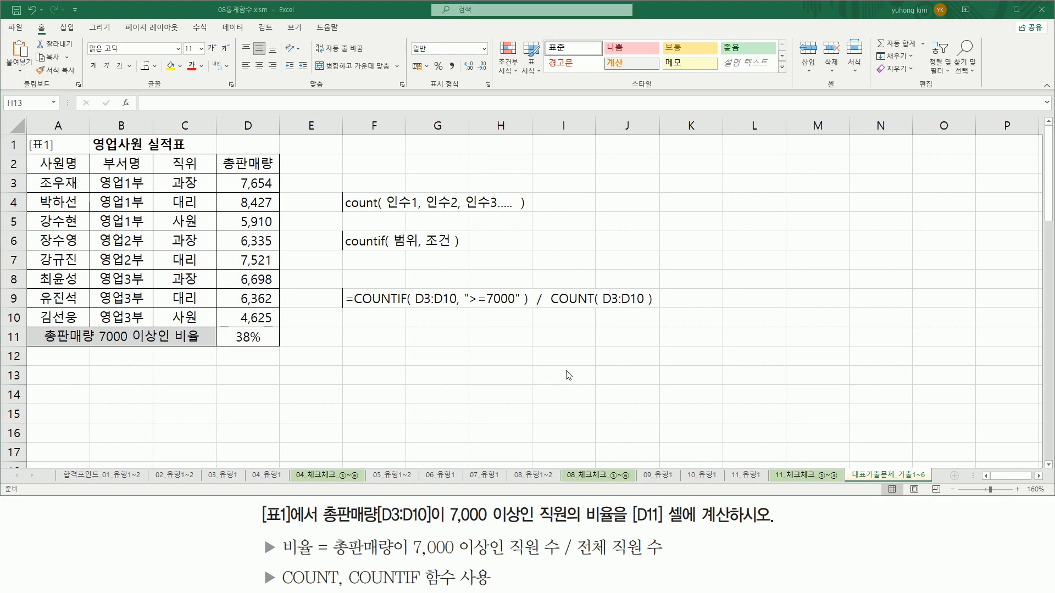
drag(343, 213, 531, 213)
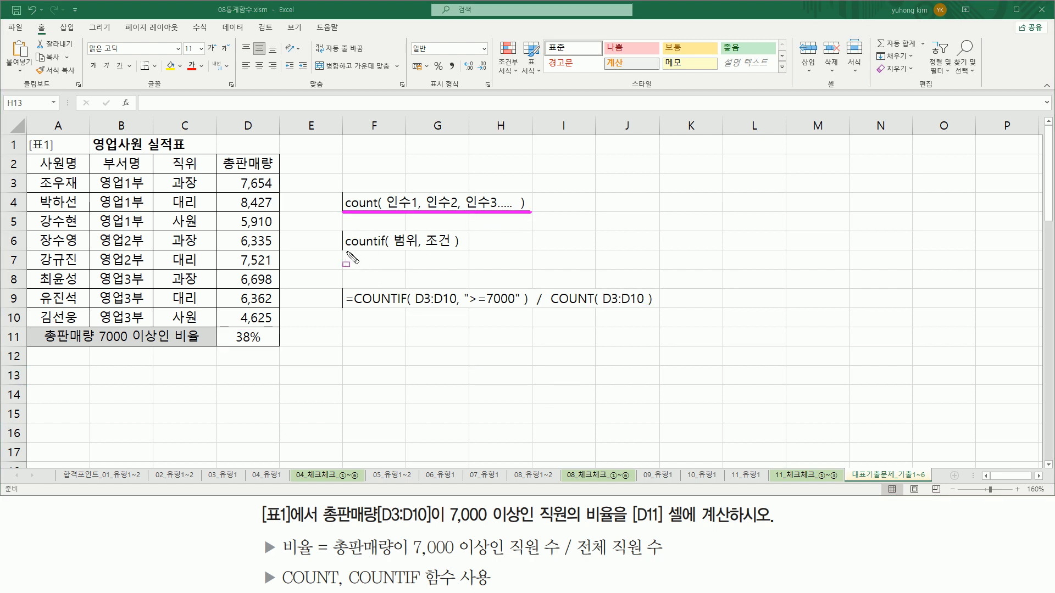
drag(343, 251, 463, 250)
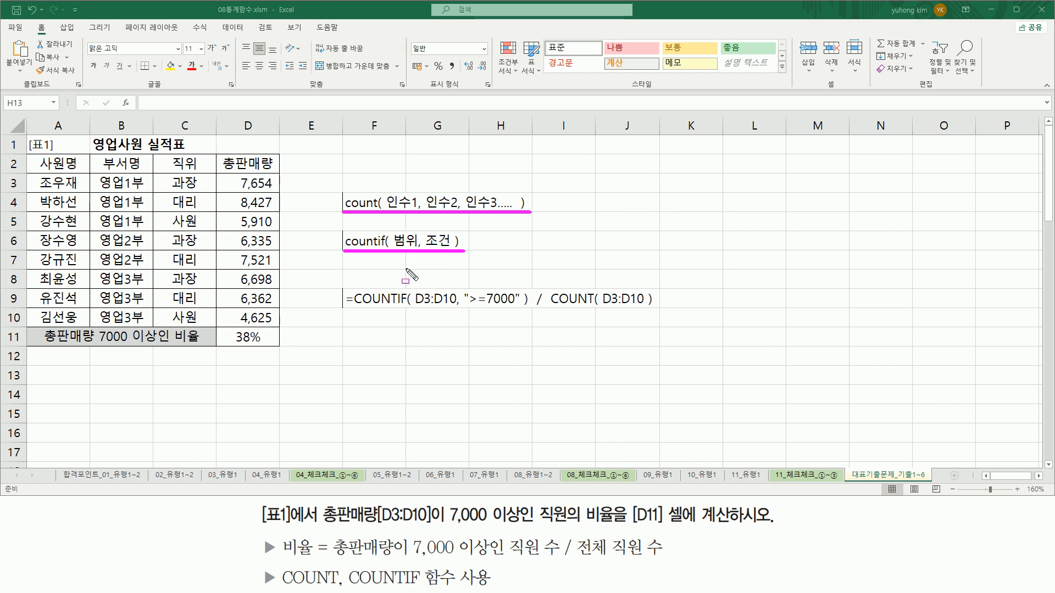
mouse_move(340, 229)
mouse_down()
mouse_move(346, 254)
mouse_move(466, 256)
mouse_up()
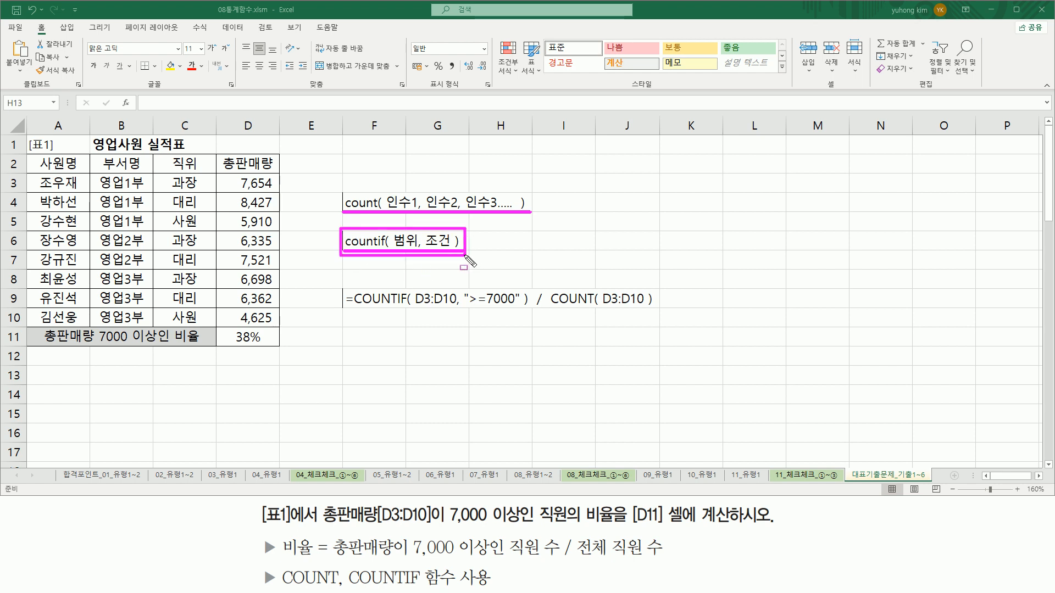